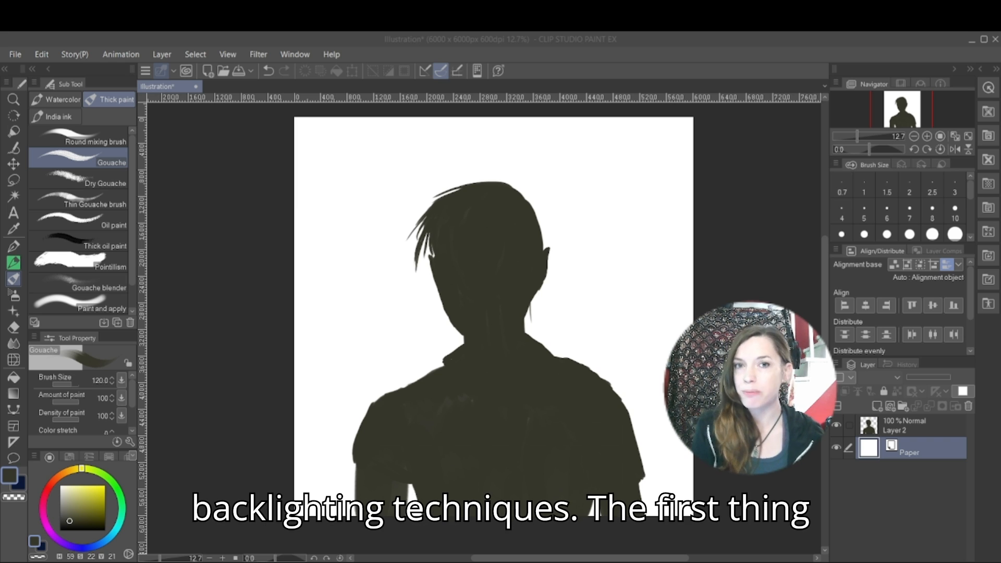
- Add a new layer beneath the silhouette layer and fill it with a dark blue-grey background colour
{"action": "left_click", "coordinate": [248, 332]}
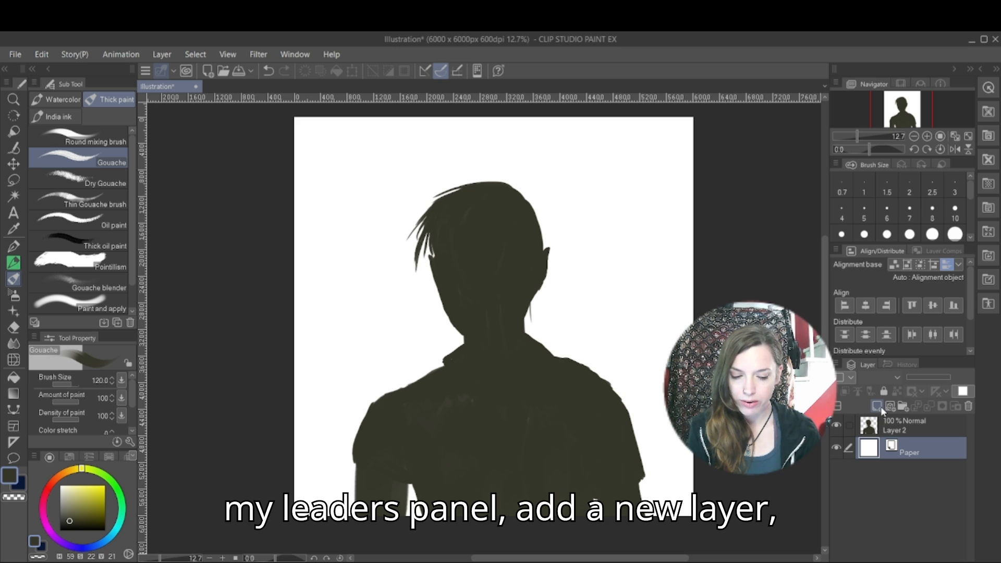
{"action": "left_click", "coordinate": [877, 406]}
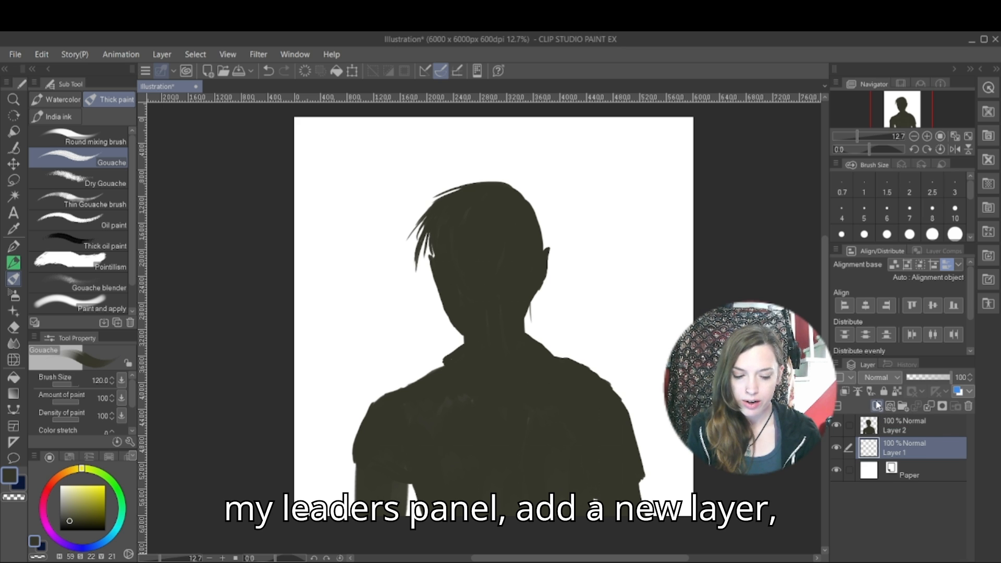
{"action": "left_click", "coordinate": [13, 377]}
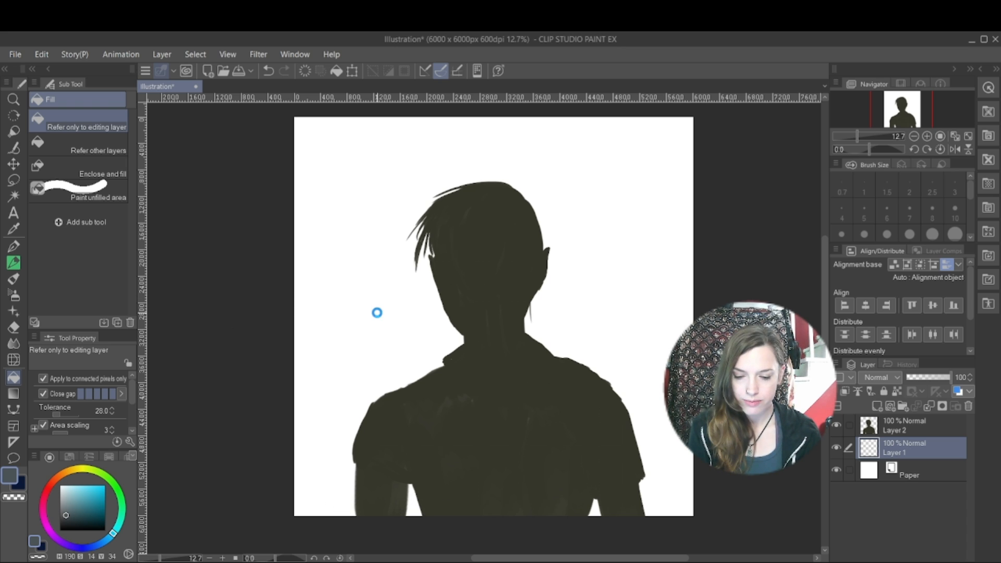
{"action": "left_click", "coordinate": [381, 310]}
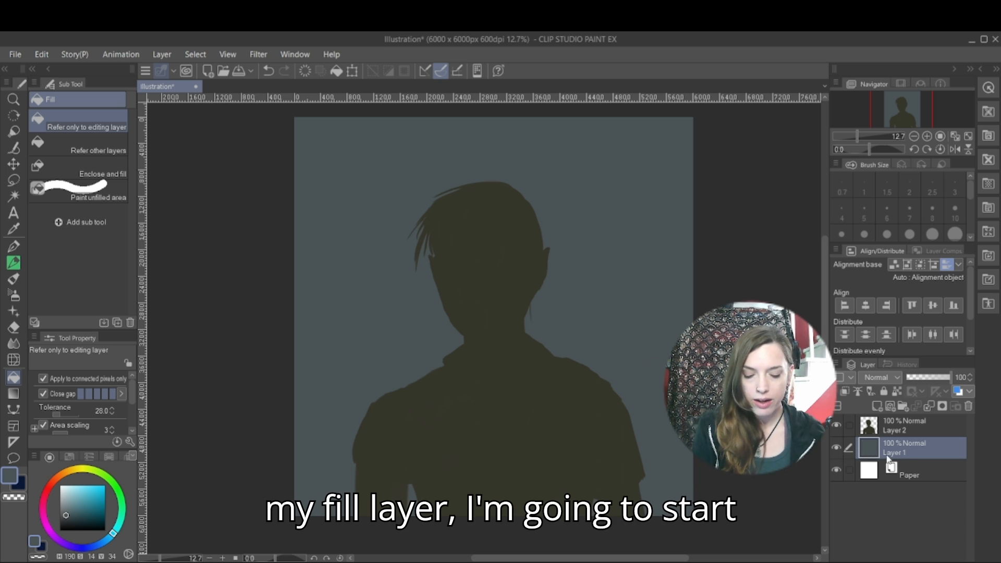
- Add another layer above the background fill, choose the Manga gradient, and float the gradient's tool properties beside the canvas
{"action": "left_click", "coordinate": [878, 407]}
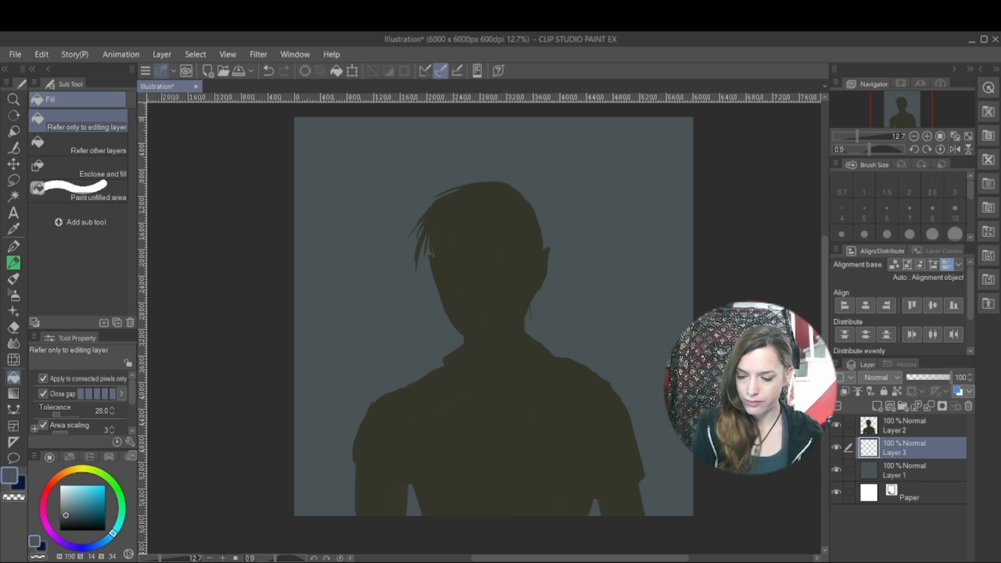
{"action": "left_click", "coordinate": [11, 398]}
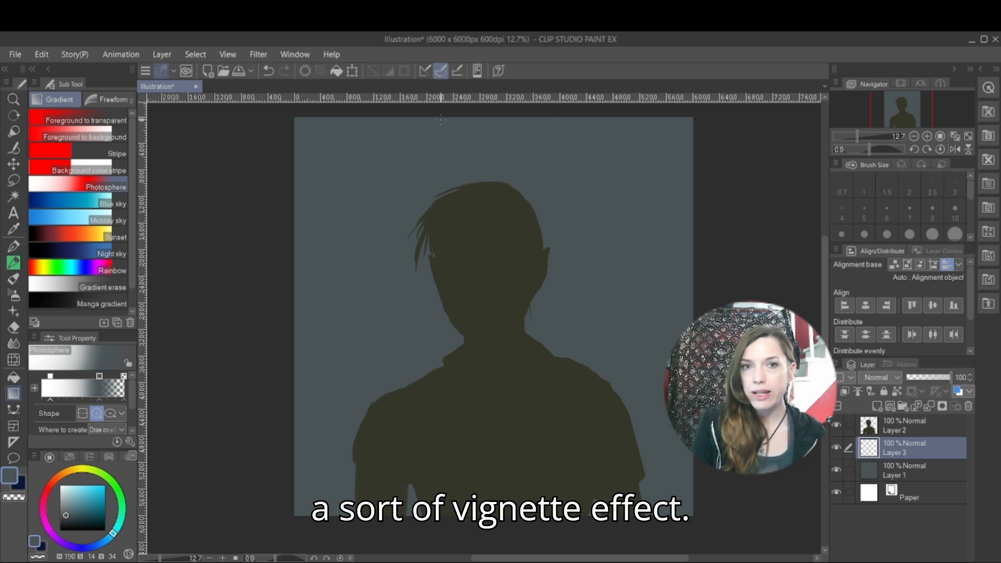
{"action": "left_click", "coordinate": [80, 302]}
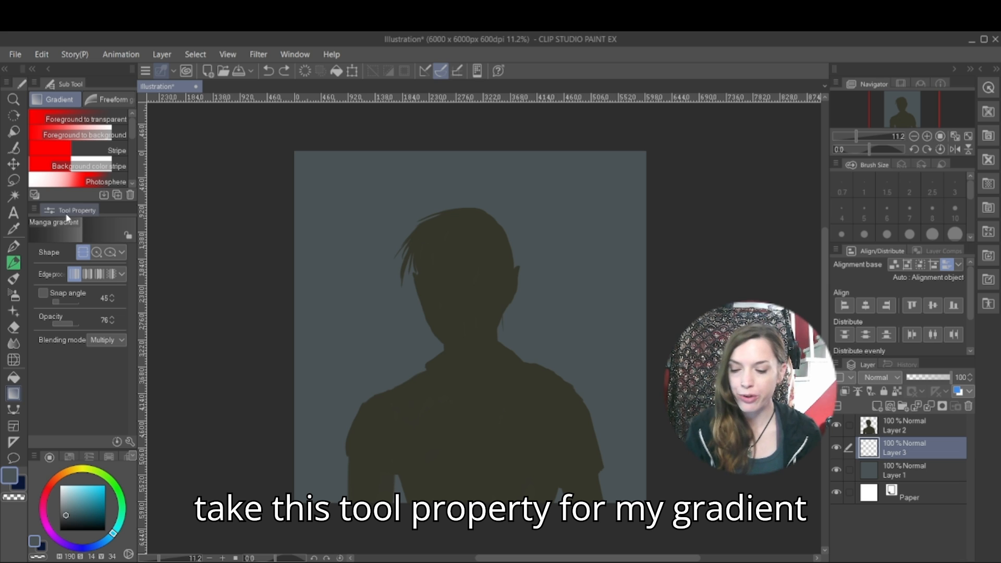
{"action": "left_click_drag", "start_coordinate": [71, 209], "coordinate": [224, 149]}
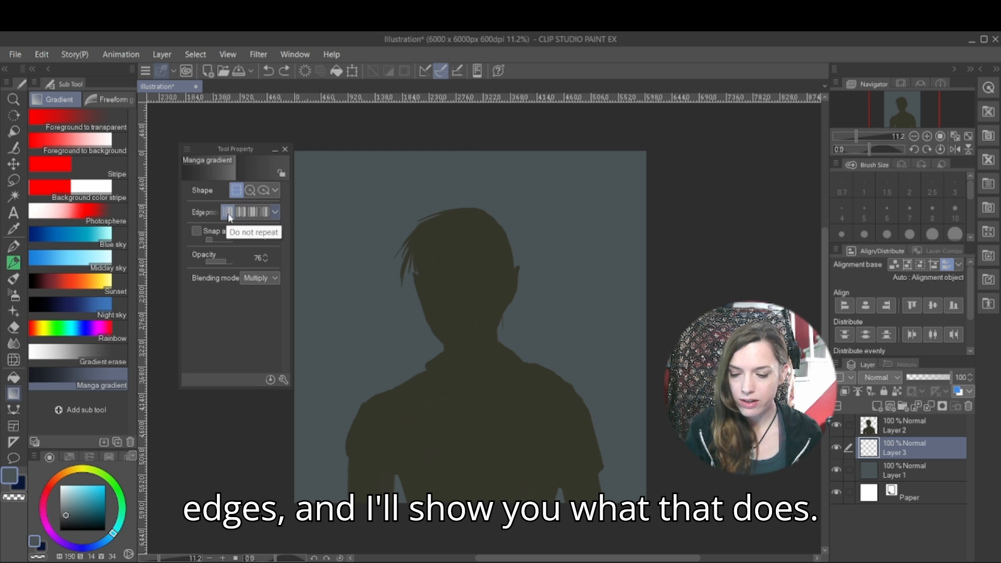
- Try diagonal Manga gradients on the background with non-repeating and repeating edges, undo them, and restore the Do not repeat setting
{"action": "left_click_drag", "start_coordinate": [254, 480], "coordinate": [424, 155]}
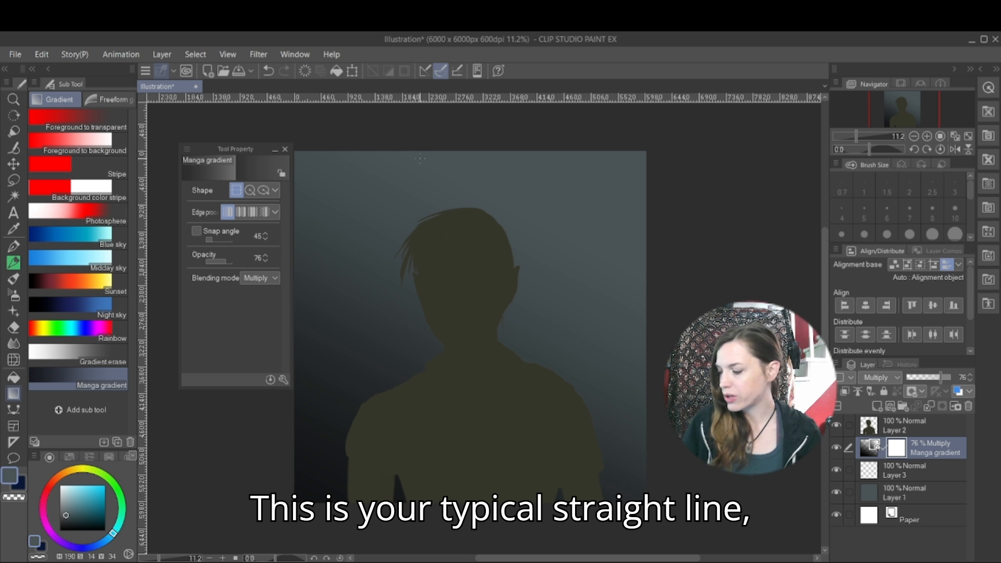
{"action": "key", "text": "ctrl+z"}
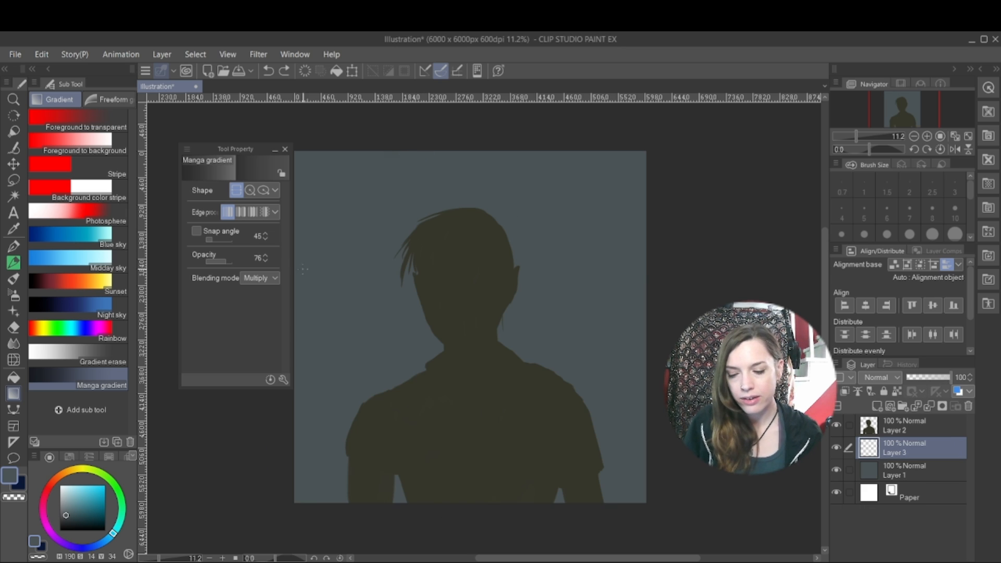
{"action": "left_click", "coordinate": [239, 212]}
{"action": "left_click_drag", "start_coordinate": [262, 466], "coordinate": [437, 189]}
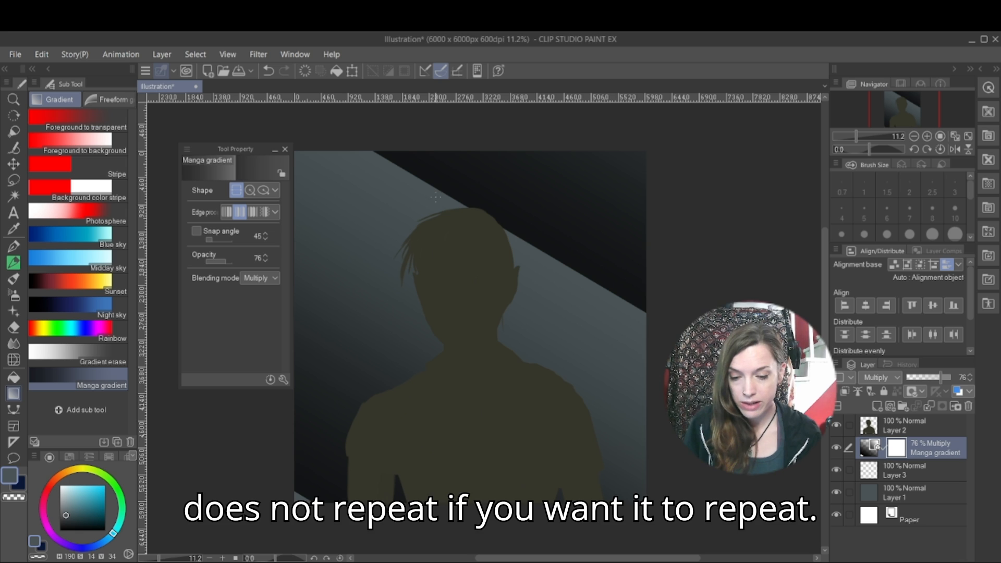
{"action": "left_click_drag", "start_coordinate": [243, 495], "coordinate": [404, 395]}
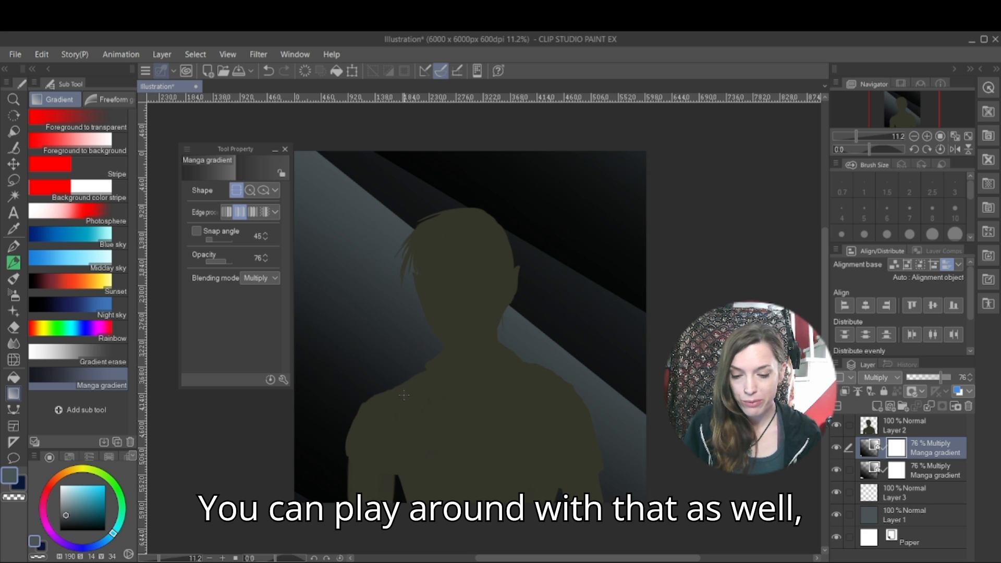
{"action": "key", "text": "ctrl+z"}
{"action": "key", "text": "ctrl+z"}
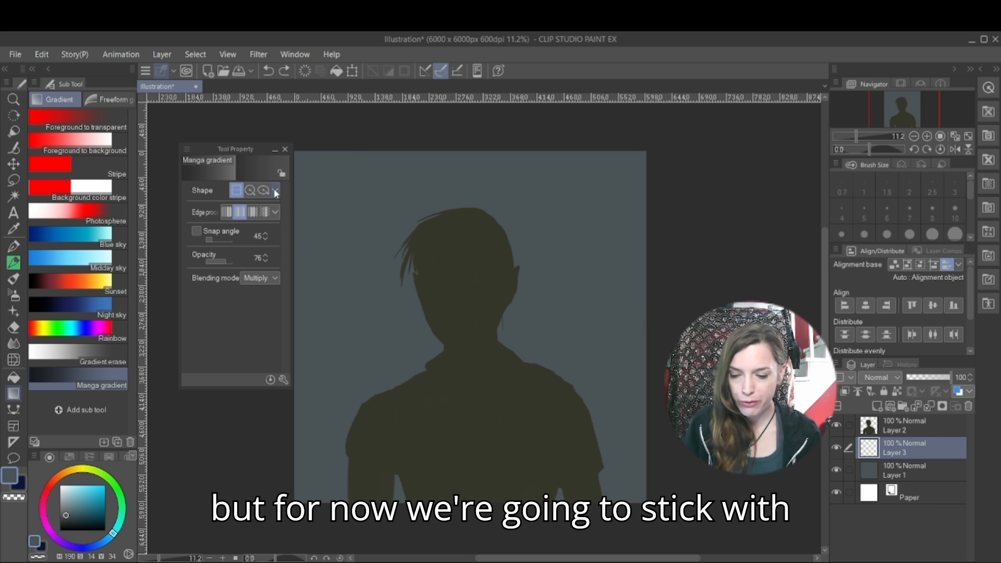
{"action": "left_click", "coordinate": [222, 214]}
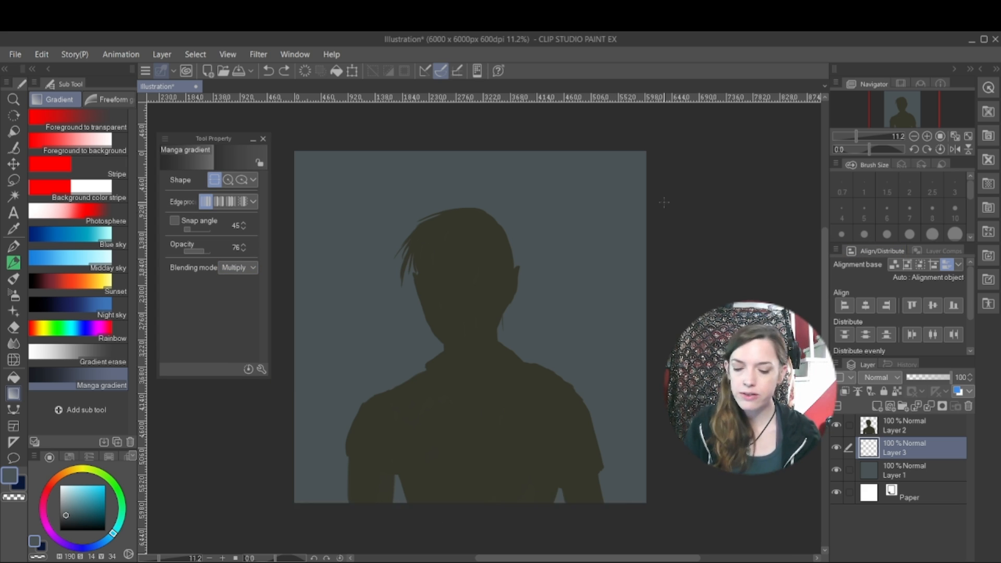
- Build a vignette with straight Manga gradients running inward from all four canvas edges, applying a second one on the right edge
{"action": "left_click_drag", "start_coordinate": [464, 124], "coordinate": [461, 266]}
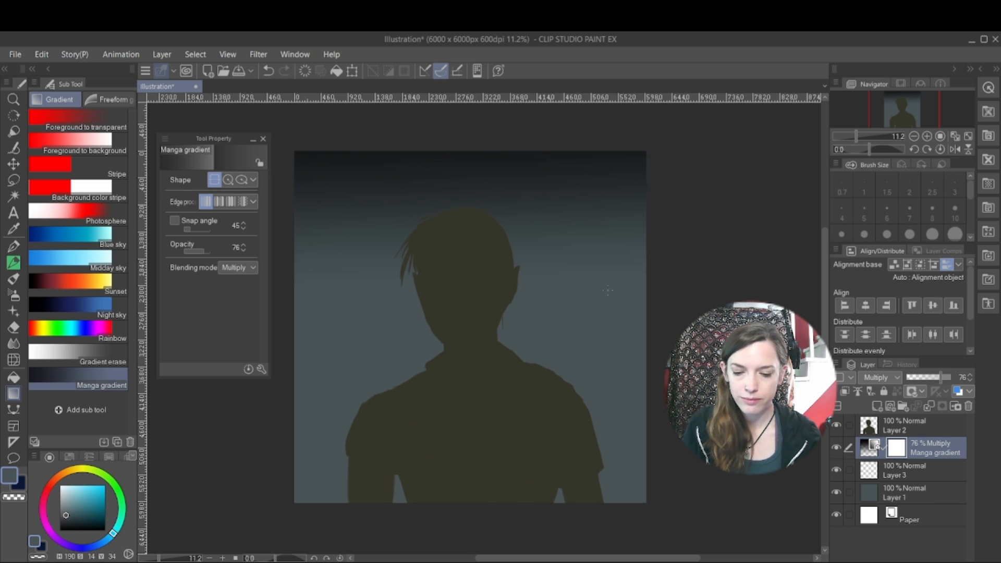
{"action": "left_click_drag", "start_coordinate": [720, 297], "coordinate": [545, 316]}
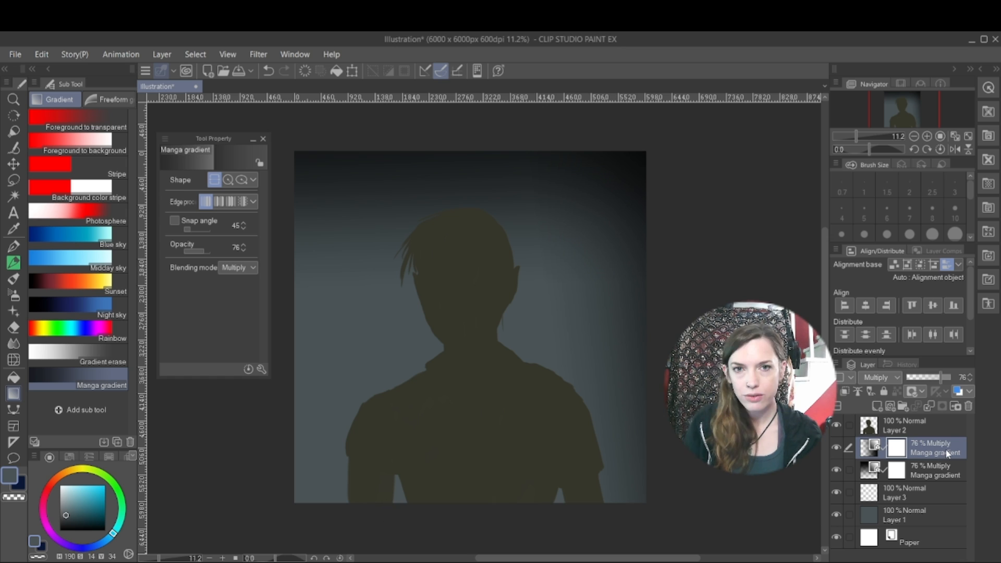
{"action": "left_click_drag", "start_coordinate": [540, 529], "coordinate": [536, 375]}
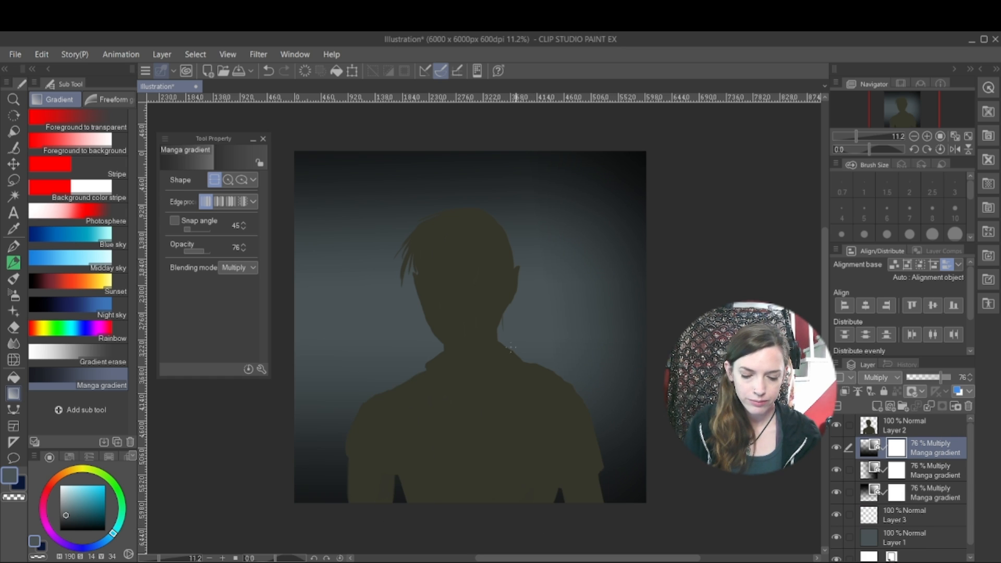
{"action": "left_click_drag", "start_coordinate": [288, 294], "coordinate": [475, 313]}
{"action": "left_click_drag", "start_coordinate": [681, 307], "coordinate": [539, 311]}
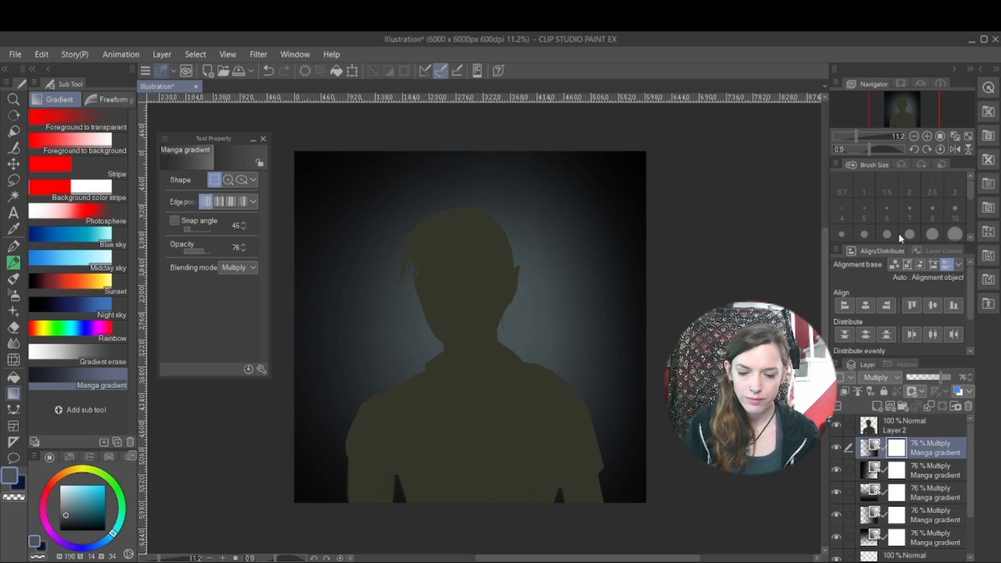
- Deepen the vignette with short inward gradients from the upper, left and right canvas edges, undoing the extra one at the upper-right corner
{"action": "left_click_drag", "start_coordinate": [541, 137], "coordinate": [542, 214]}
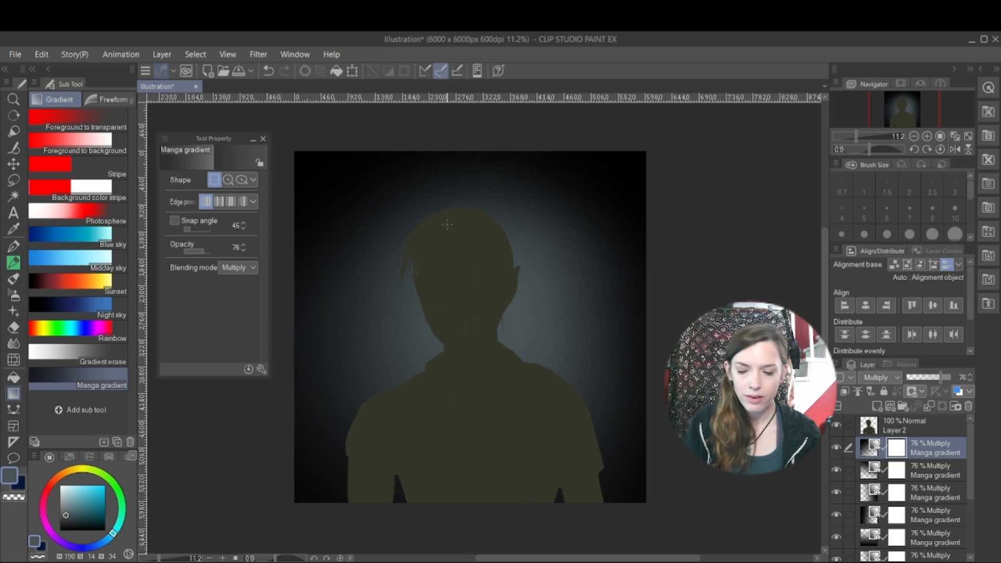
{"action": "left_click_drag", "start_coordinate": [297, 326], "coordinate": [380, 341]}
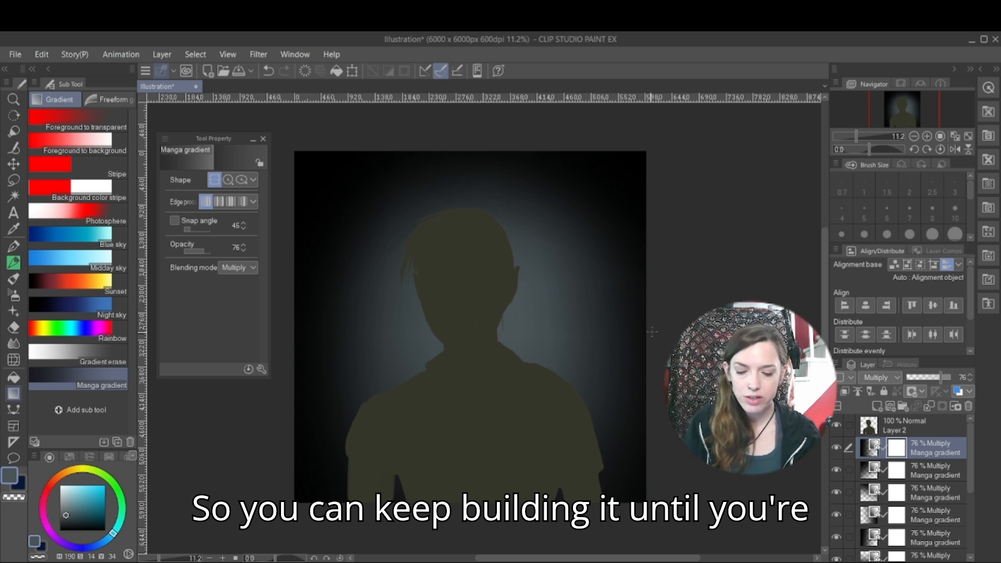
{"action": "left_click_drag", "start_coordinate": [676, 335], "coordinate": [597, 335]}
{"action": "left_click_drag", "start_coordinate": [645, 148], "coordinate": [620, 180]}
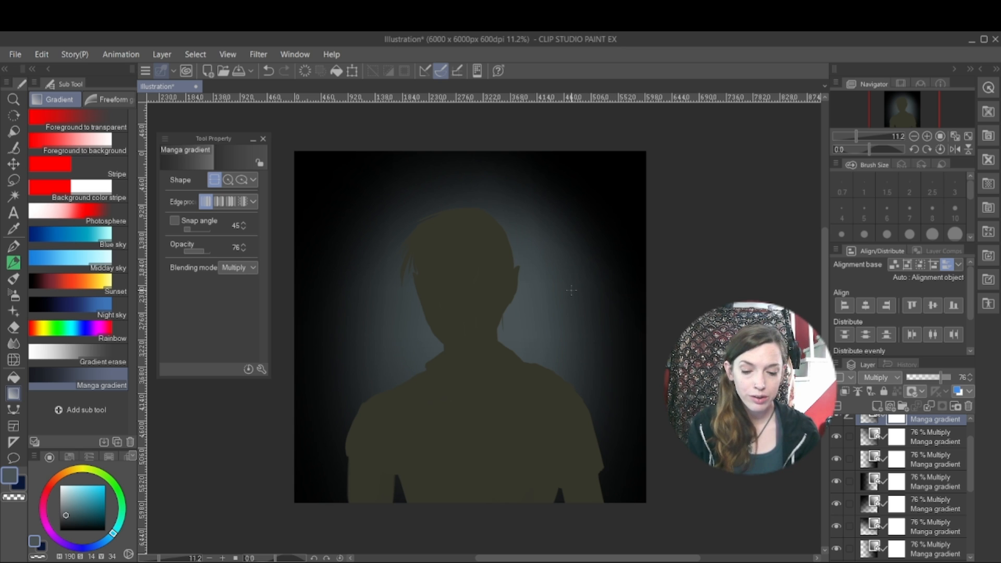
{"action": "key", "text": "ctrl+z"}
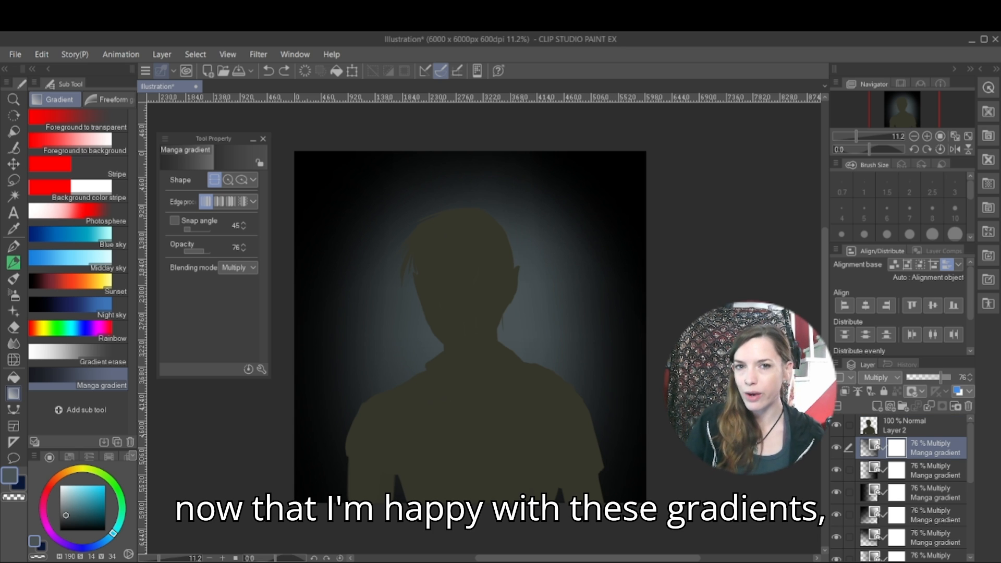
- Select all the Manga gradient layers and merge them into a single layer
{"action": "scroll", "coordinate": [912, 422], "scroll_direction": "down", "scroll_amount": 1}
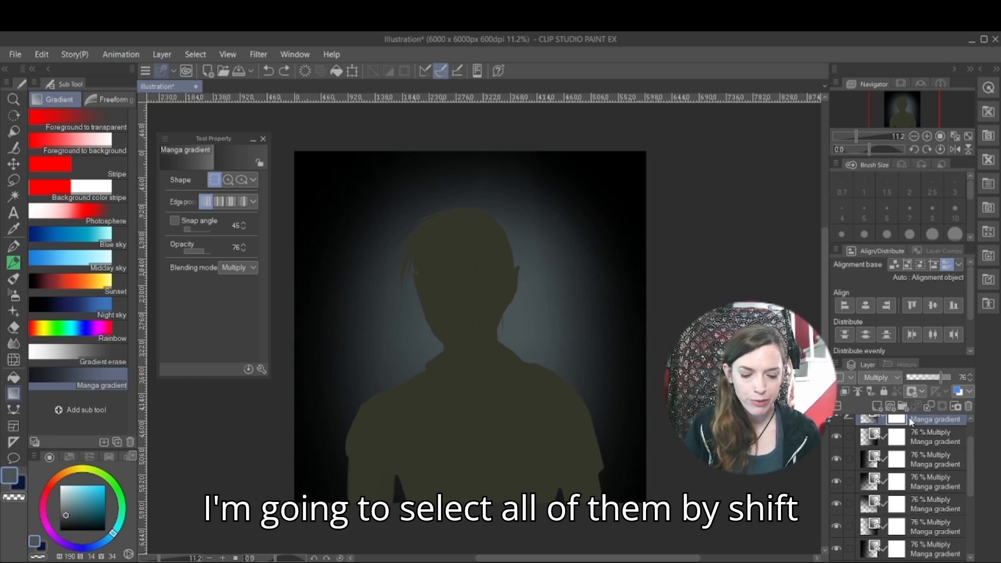
{"action": "scroll", "coordinate": [932, 452], "scroll_direction": "down", "scroll_amount": 3}
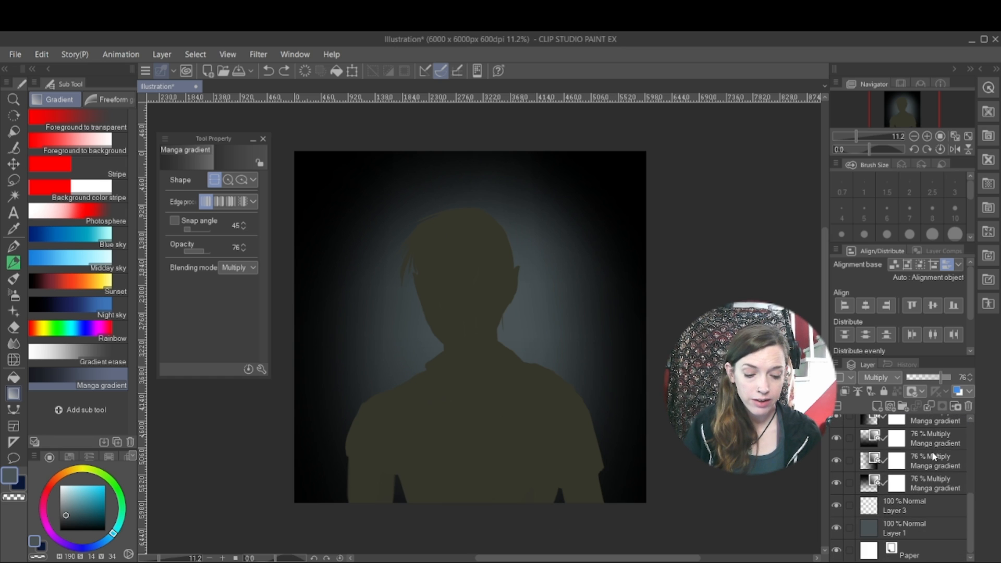
{"action": "left_click", "coordinate": [933, 492], "text": "shift"}
{"action": "scroll", "coordinate": [929, 469], "scroll_direction": "up", "scroll_amount": 4}
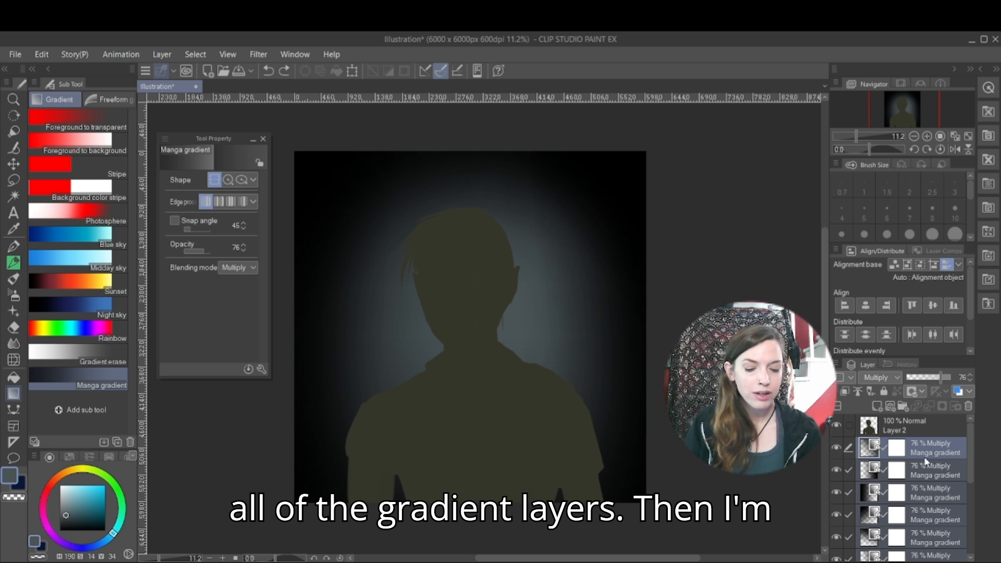
{"action": "right_click", "coordinate": [922, 449]}
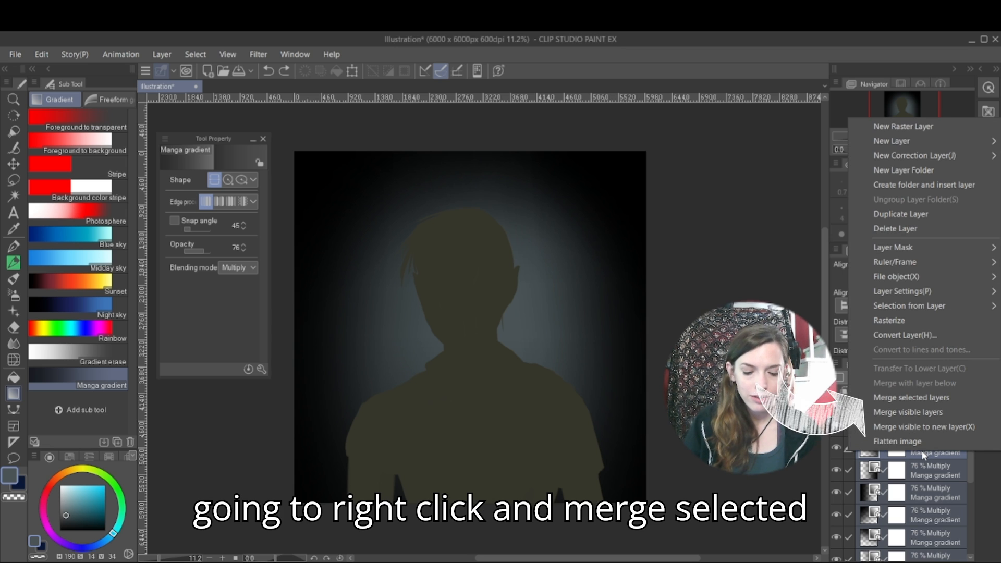
{"action": "left_click", "coordinate": [941, 399]}
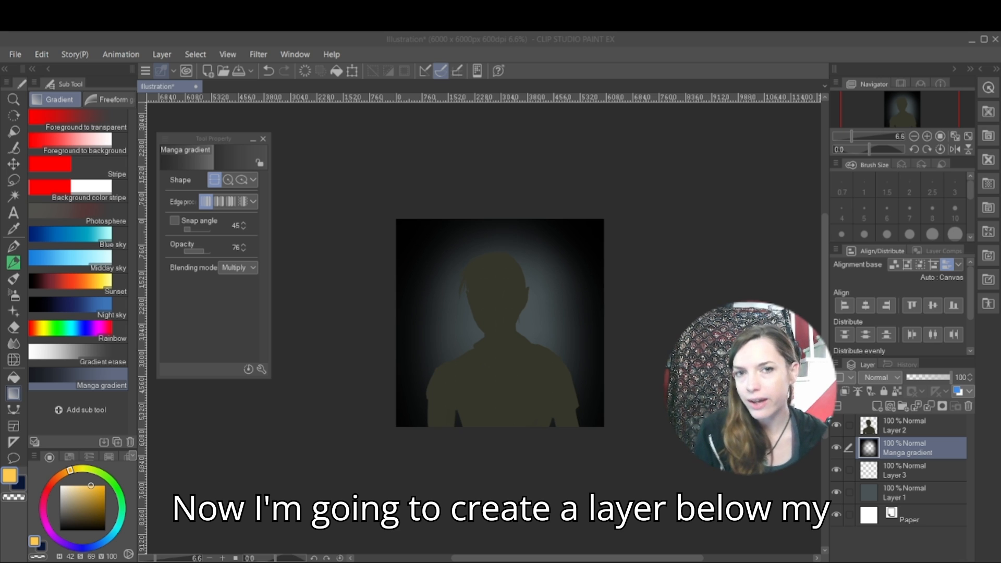
- Add a new layer above Layer 3, below the merged vignette, and choose the Photosphere gradient
{"action": "left_click", "coordinate": [902, 470]}
{"action": "left_click", "coordinate": [877, 407]}
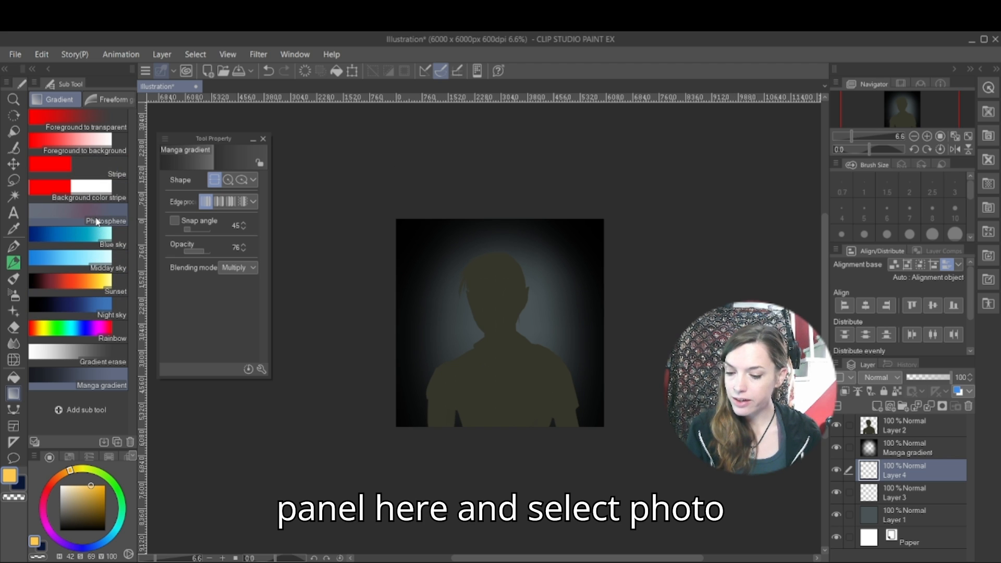
{"action": "left_click", "coordinate": [96, 221]}
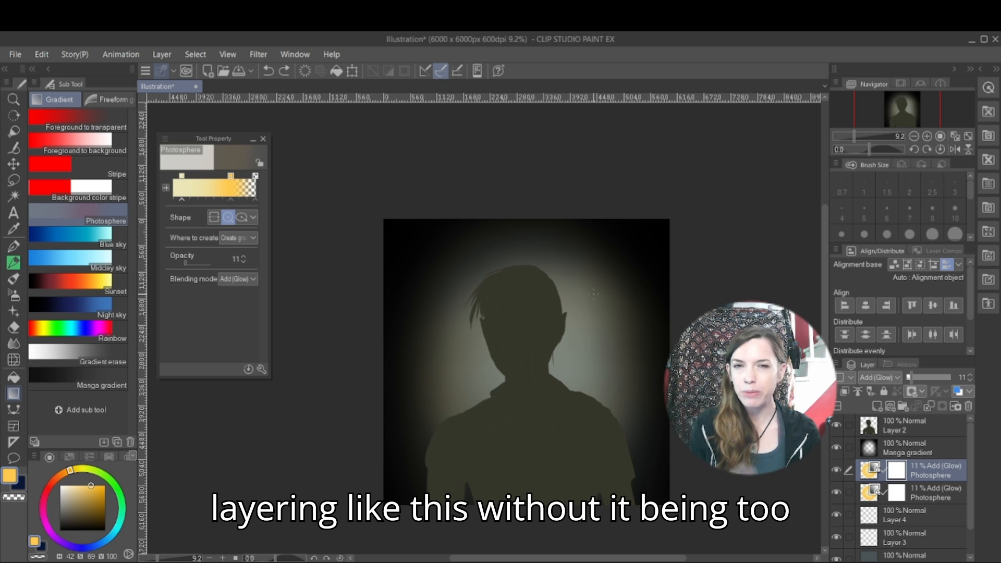
- Layer more circular Photosphere glows behind the silhouette's head and shoulders at 11% opacity in Add (Glow) mode, undoing the last one
{"action": "left_click_drag", "start_coordinate": [526, 330], "coordinate": [438, 176]}
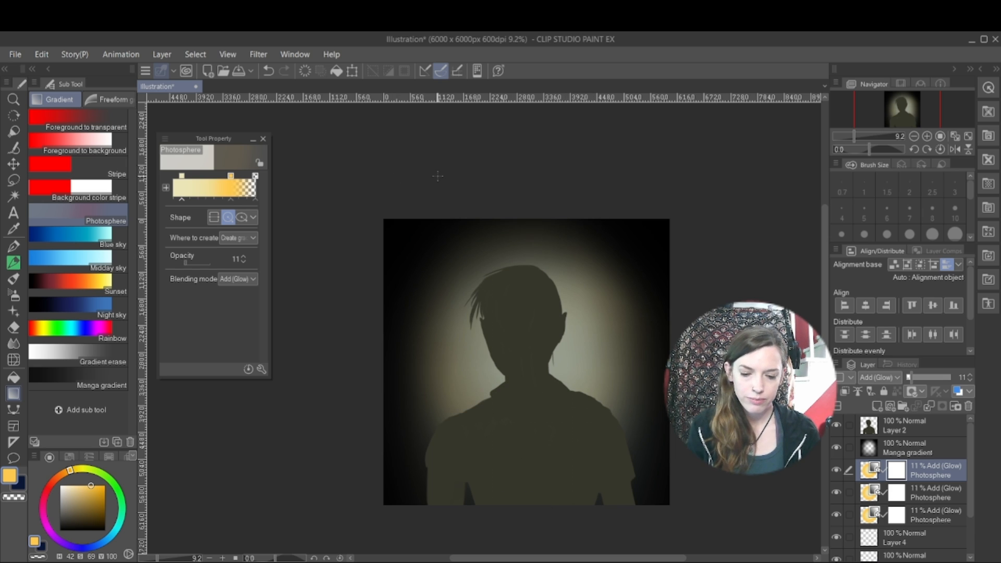
{"action": "left_click_drag", "start_coordinate": [520, 370], "coordinate": [342, 301]}
{"action": "left_click_drag", "start_coordinate": [522, 302], "coordinate": [412, 208]}
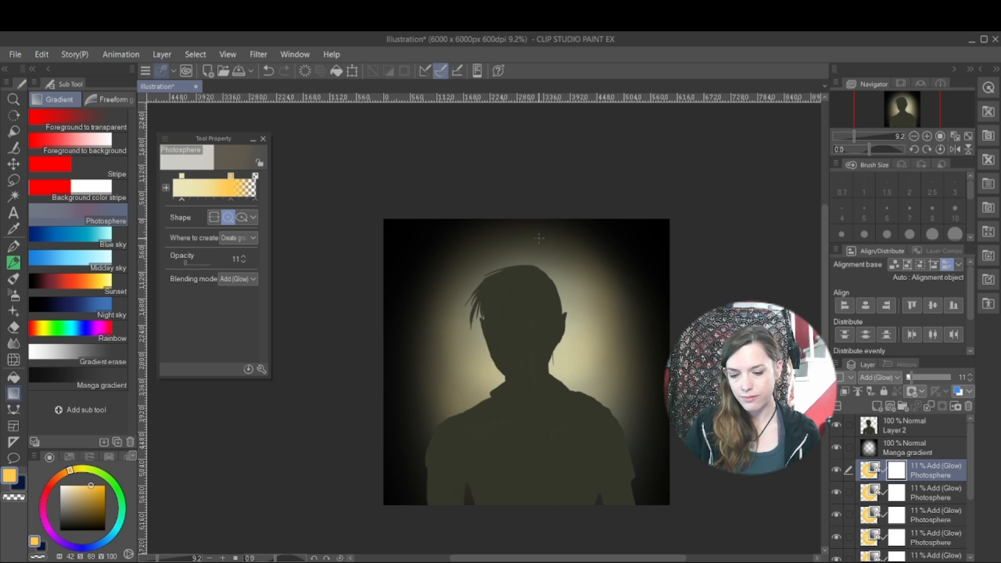
{"action": "key", "text": "ctrl+z"}
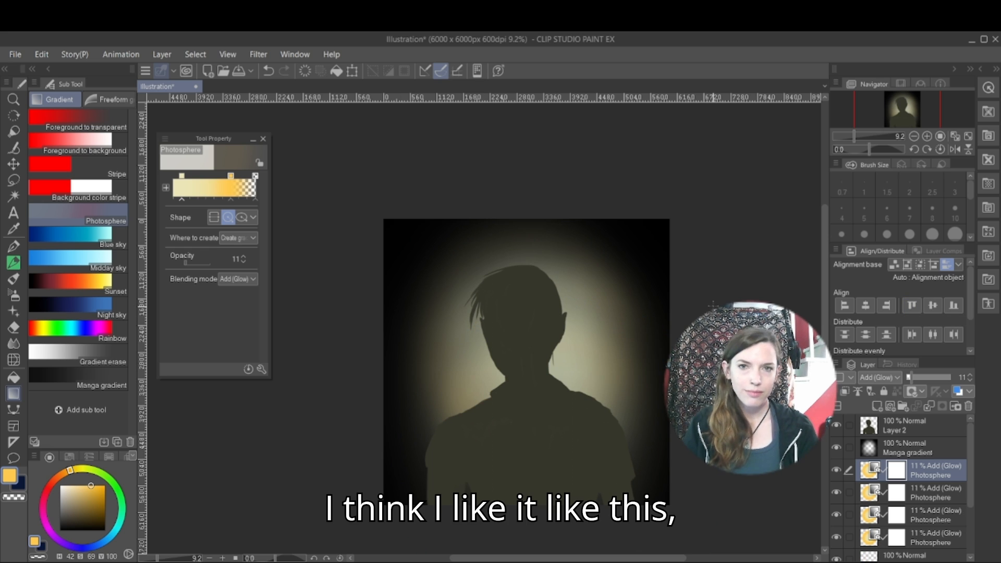
- Try merging the four Photosphere layers into one layer set to Add (Glow), and undo the change
{"action": "left_click", "coordinate": [916, 448]}
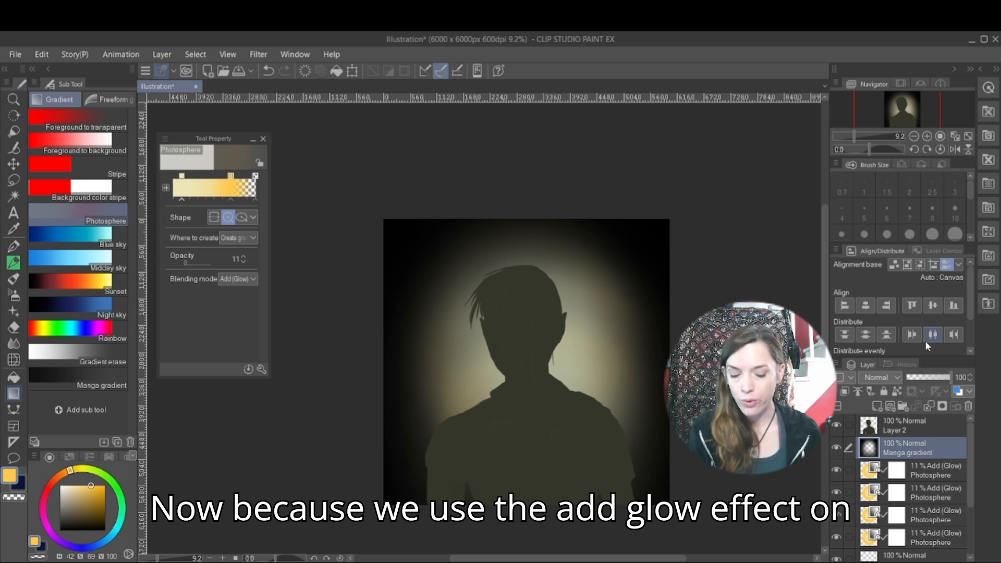
{"action": "left_click", "coordinate": [916, 476]}
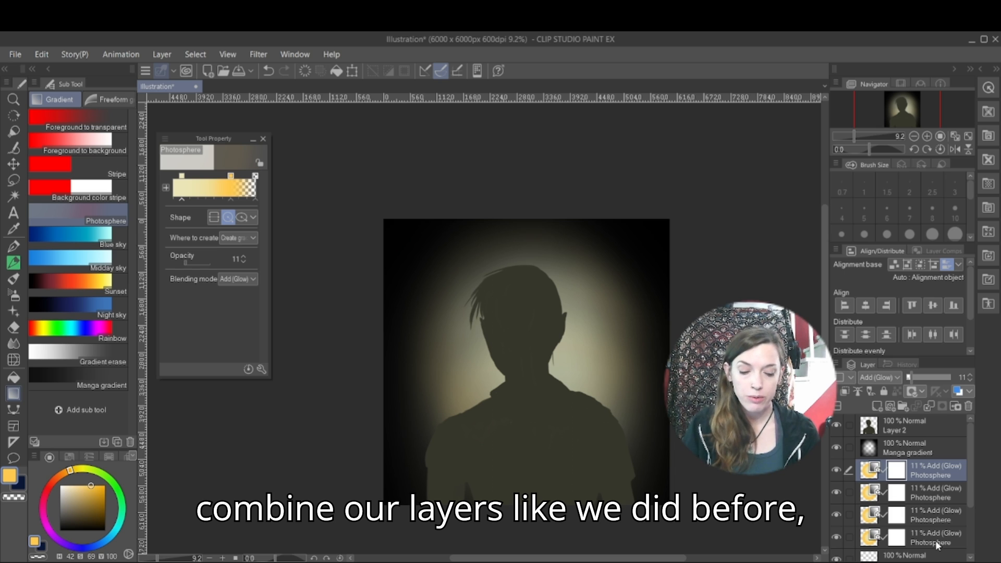
{"action": "left_click", "coordinate": [935, 540], "text": "shift"}
{"action": "right_click", "coordinate": [935, 540]}
{"action": "left_click", "coordinate": [911, 481]}
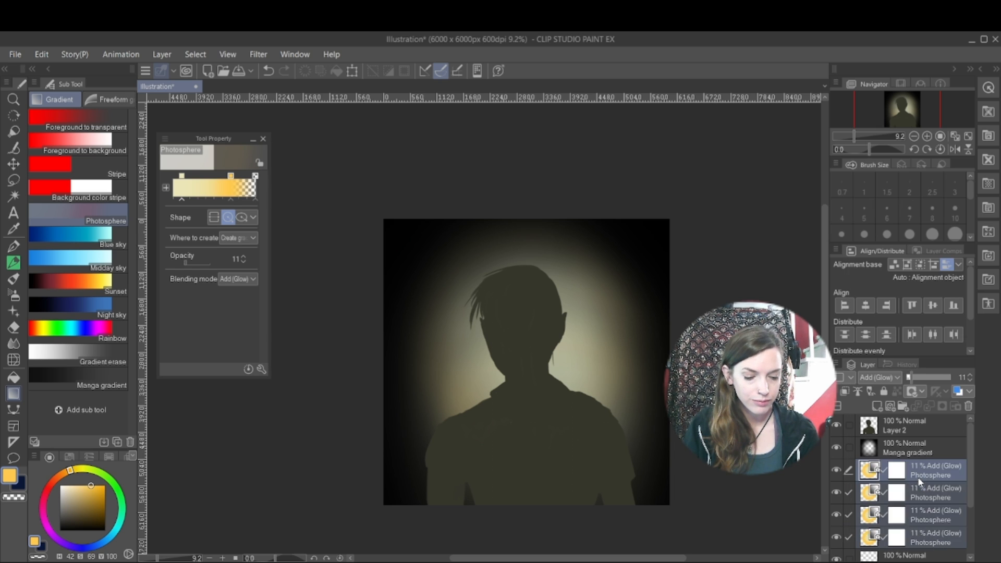
{"action": "left_click", "coordinate": [891, 378]}
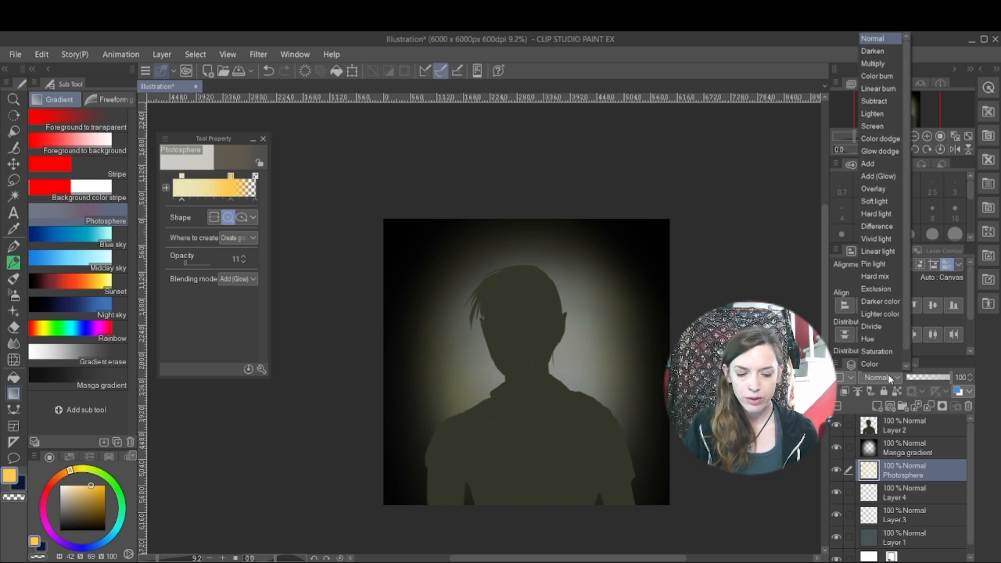
{"action": "left_click", "coordinate": [881, 175]}
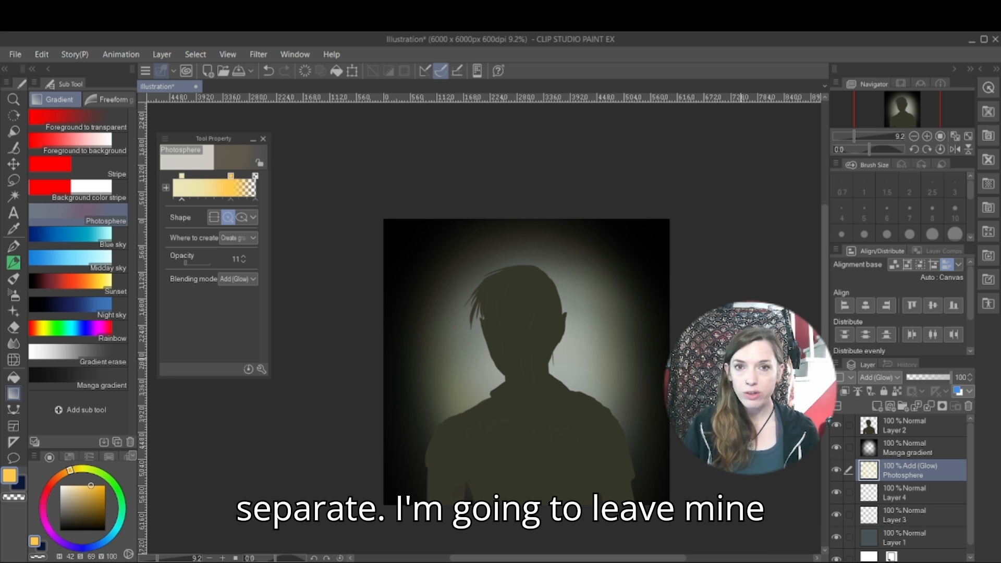
{"action": "key", "text": "ctrl+z"}
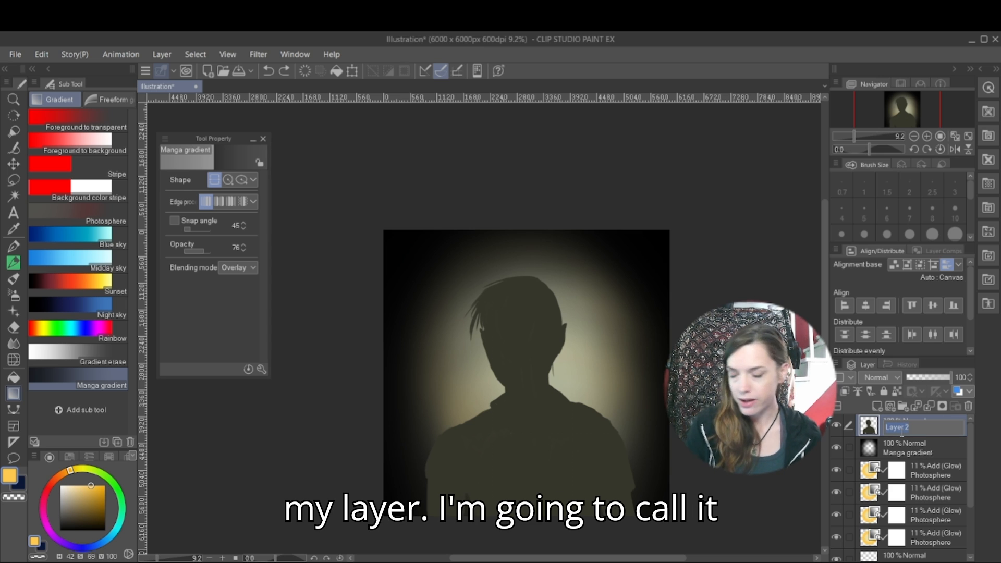
- Rename the silhouette's layer, Layer 2, as "subject safe"
{"action": "type", "text": "sub"}
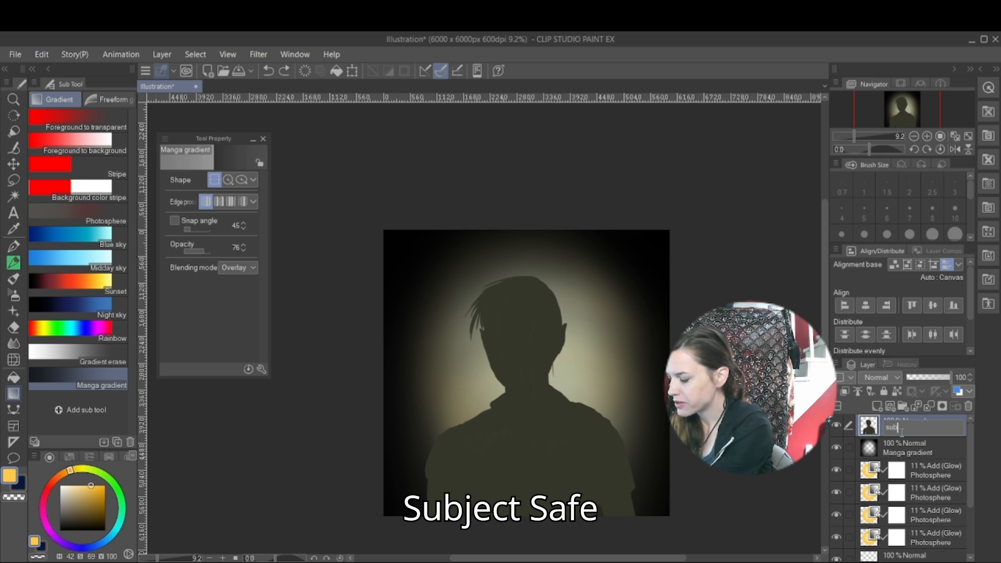
{"action": "type", "text": "ject safe"}
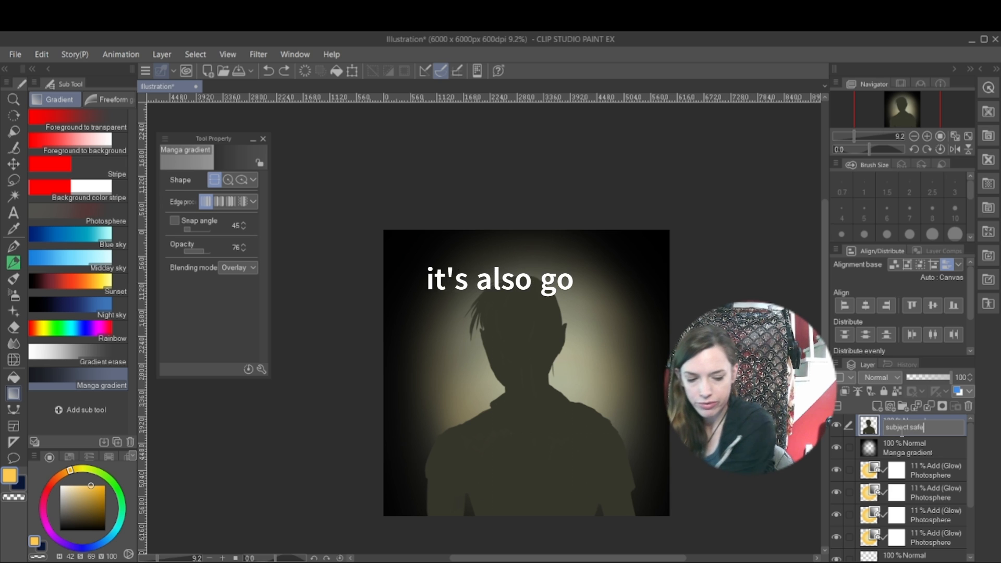
{"action": "key", "text": "Return"}
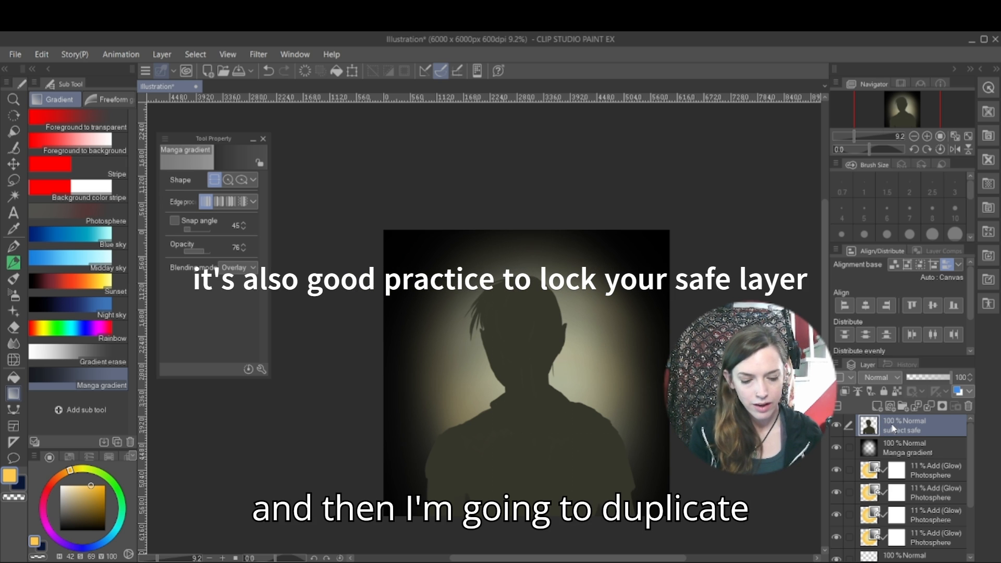
- Duplicate the subject safe layer as "shading" and lock the copy's transparent pixels
{"action": "right_click", "coordinate": [916, 431]}
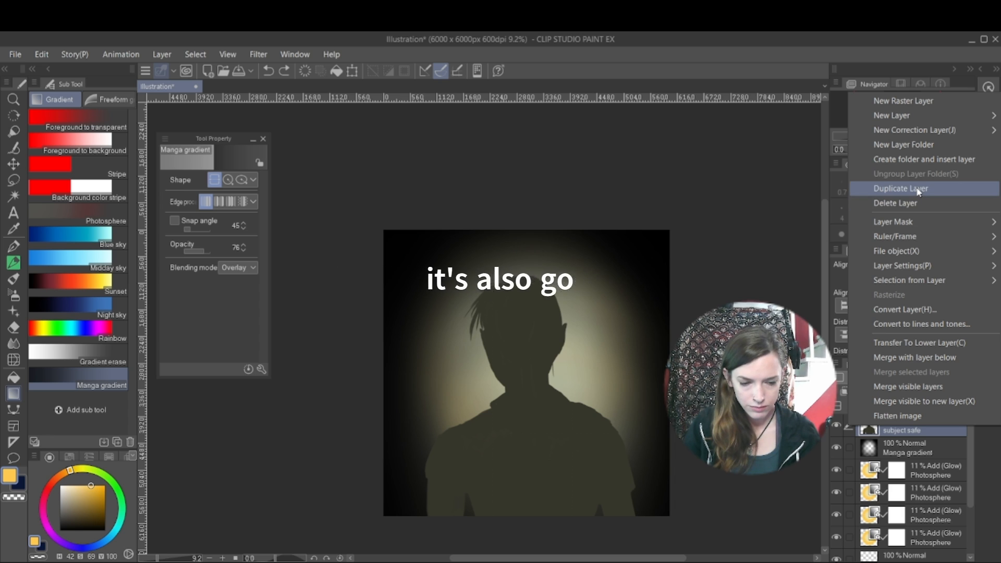
{"action": "left_click", "coordinate": [915, 186]}
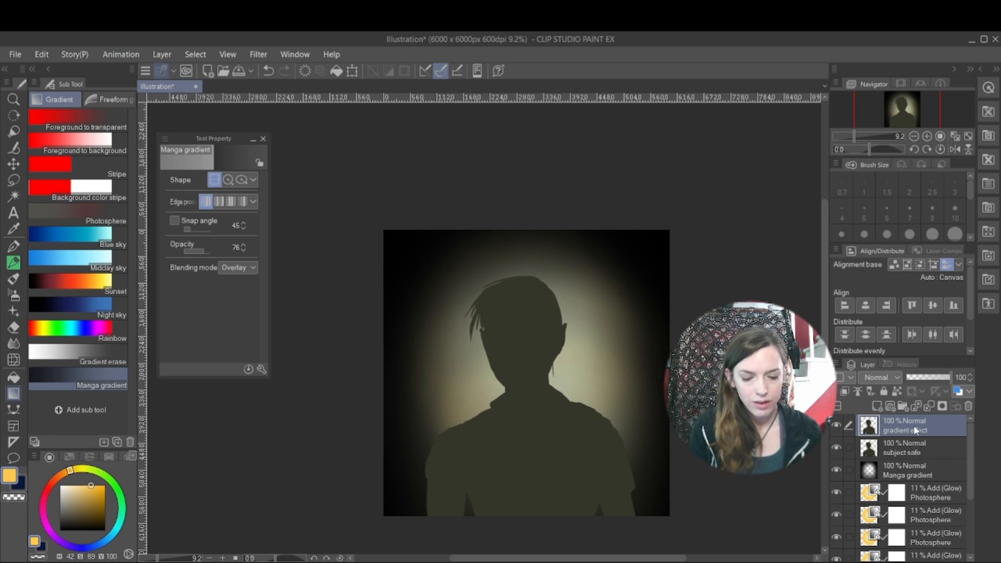
{"action": "left_click", "coordinate": [897, 395]}
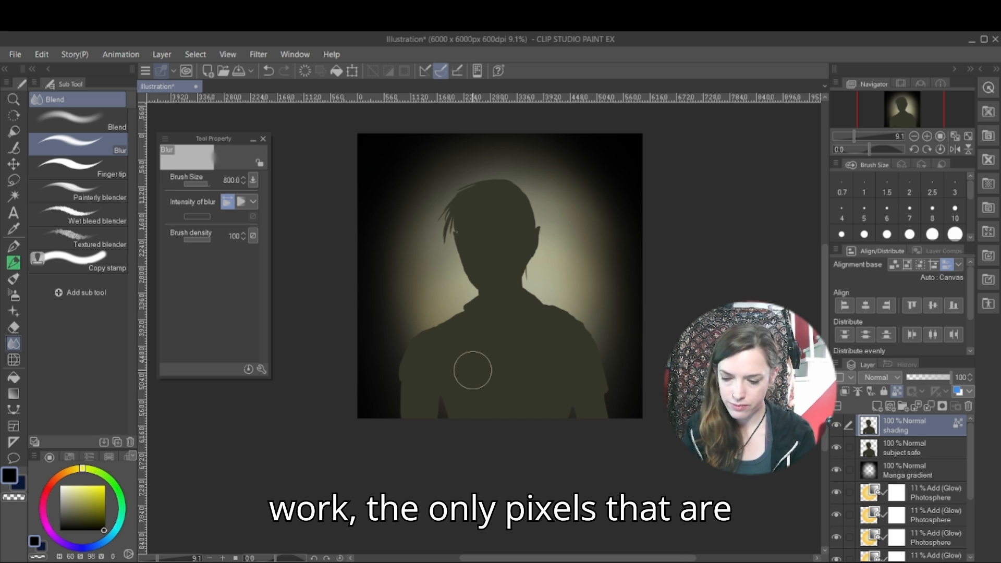
- Test the transparency lock with black Round mixing brush strokes across the silhouette's shoulder, and undo them
{"action": "left_click", "coordinate": [14, 279]}
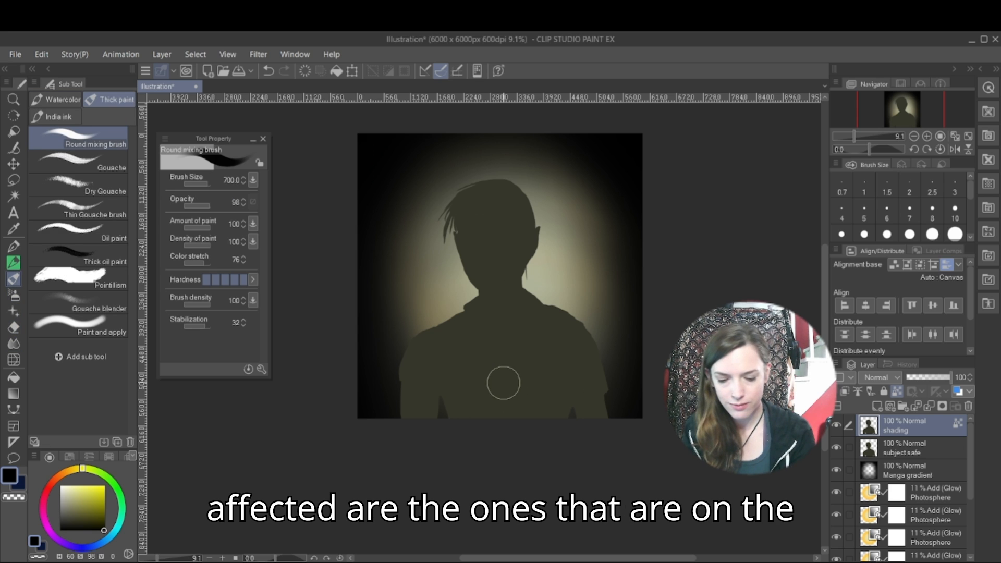
{"action": "mouse_move", "coordinate": [502, 383]}
{"action": "left_mouse_down"}
{"action": "mouse_move", "coordinate": [563, 305]}
{"action": "mouse_move", "coordinate": [578, 309]}
{"action": "mouse_move", "coordinate": [594, 342]}
{"action": "left_mouse_up"}
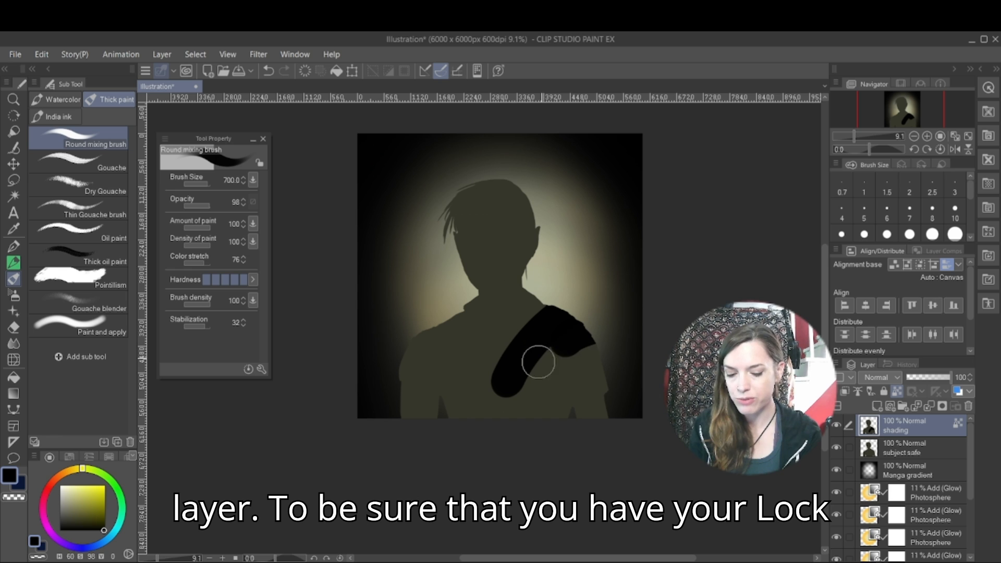
{"action": "left_click_drag", "start_coordinate": [538, 361], "coordinate": [637, 378]}
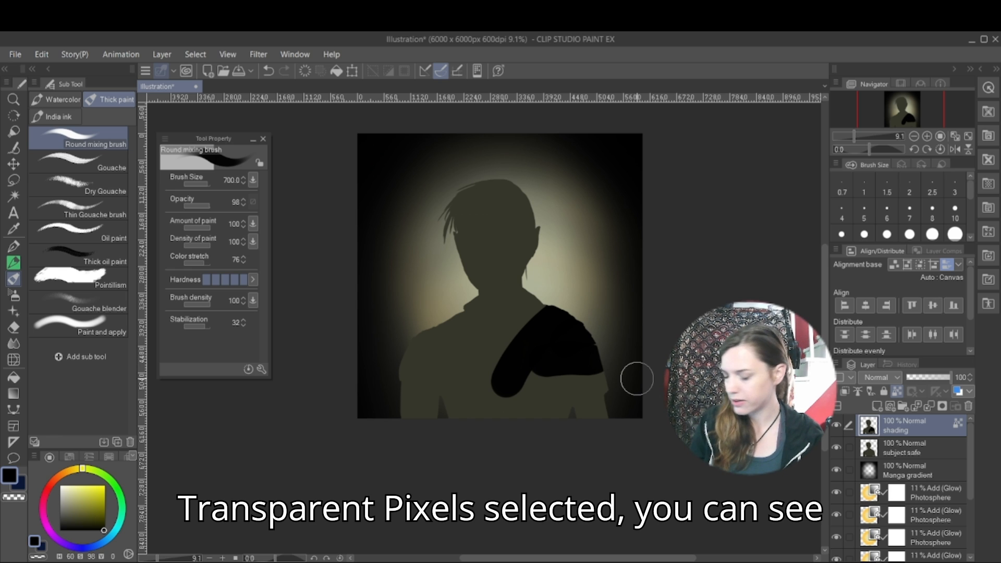
{"action": "key", "text": "ctrl+z"}
{"action": "key", "text": "ctrl+z"}
{"action": "key", "text": "ctrl+z"}
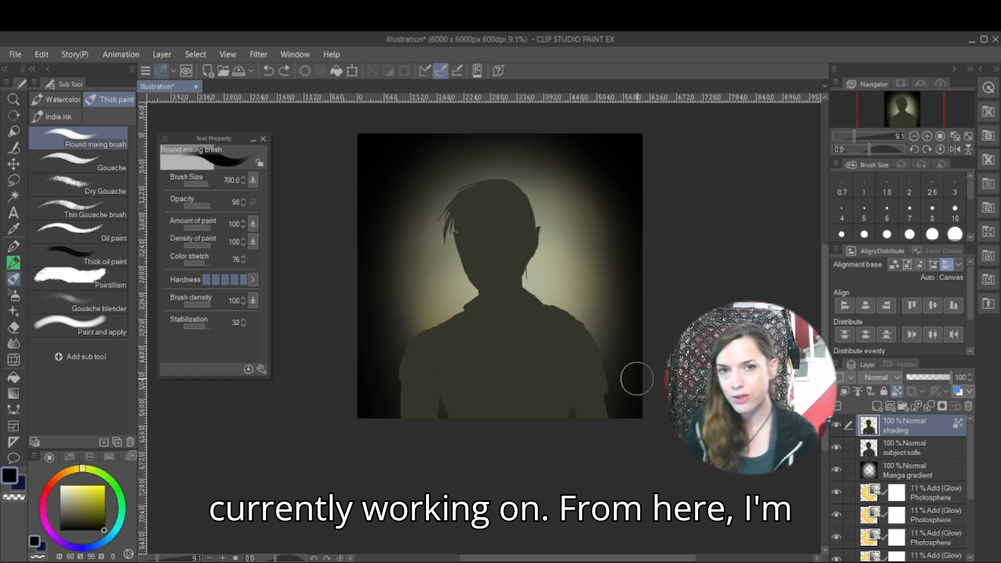
- Paint a darker shade of the subject's color inside the head and body with the Gouache brush at size 800, leaving the edges lighter
{"action": "key", "text": "i"}
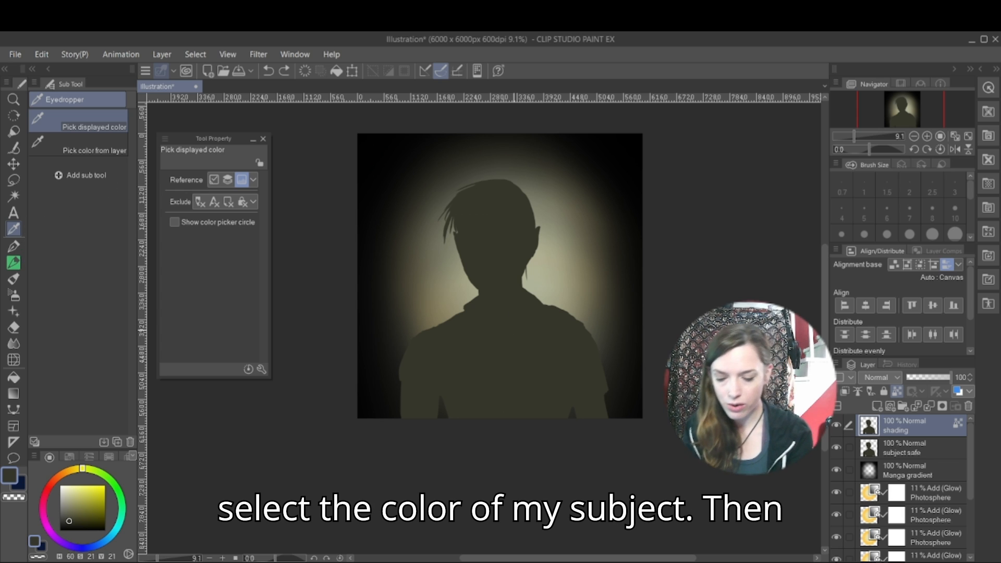
{"action": "left_click", "coordinate": [65, 523]}
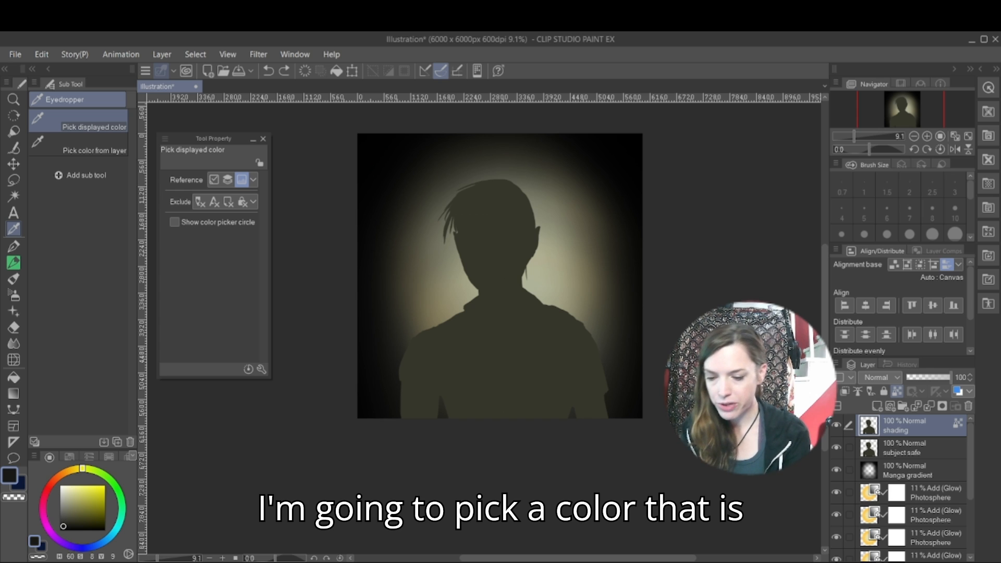
{"action": "key", "text": "b"}
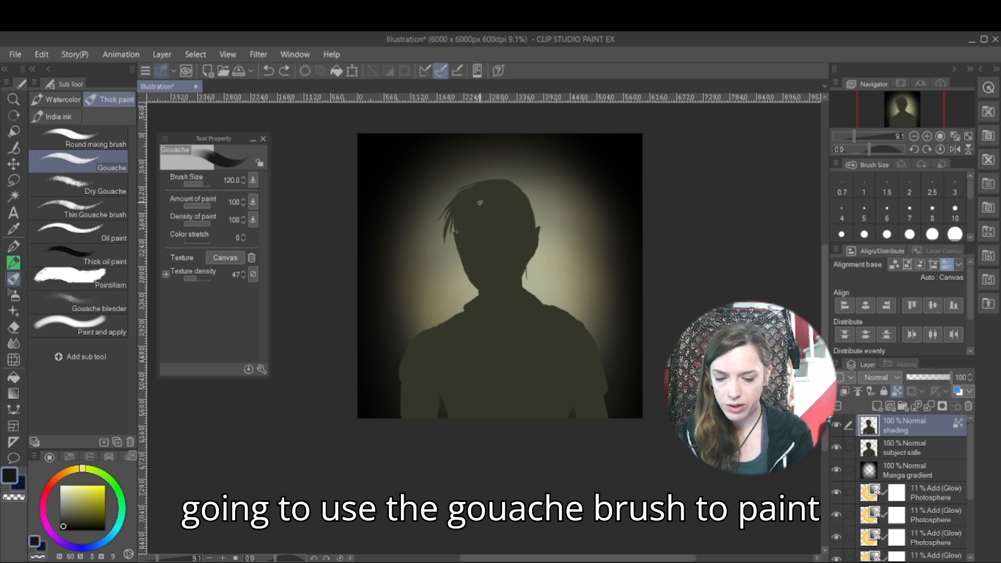
{"action": "key", "text": "bracketright"}
{"action": "key", "text": "bracketright"}
{"action": "key", "text": "bracketright"}
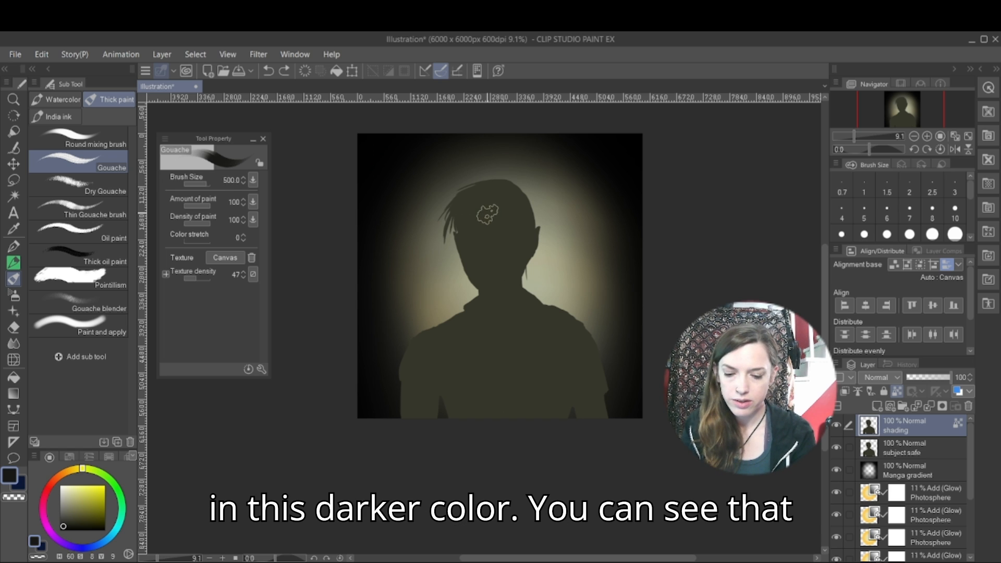
{"action": "key", "text": "bracketright"}
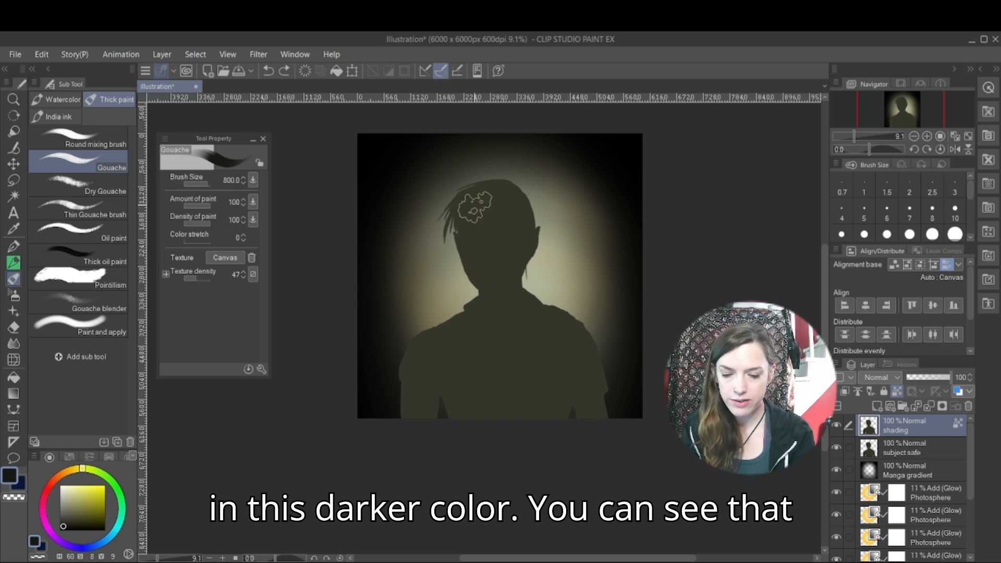
{"action": "mouse_move", "coordinate": [483, 203]}
{"action": "left_mouse_down"}
{"action": "mouse_move", "coordinate": [472, 227]}
{"action": "mouse_move", "coordinate": [483, 209]}
{"action": "mouse_move", "coordinate": [484, 245]}
{"action": "mouse_move", "coordinate": [485, 201]}
{"action": "mouse_move", "coordinate": [500, 219]}
{"action": "mouse_move", "coordinate": [503, 209]}
{"action": "mouse_move", "coordinate": [489, 197]}
{"action": "mouse_move", "coordinate": [511, 221]}
{"action": "mouse_move", "coordinate": [513, 254]}
{"action": "mouse_move", "coordinate": [522, 242]}
{"action": "mouse_move", "coordinate": [508, 265]}
{"action": "mouse_move", "coordinate": [486, 254]}
{"action": "mouse_move", "coordinate": [490, 272]}
{"action": "mouse_move", "coordinate": [471, 211]}
{"action": "mouse_move", "coordinate": [486, 197]}
{"action": "mouse_move", "coordinate": [500, 202]}
{"action": "mouse_move", "coordinate": [484, 244]}
{"action": "mouse_move", "coordinate": [500, 286]}
{"action": "mouse_move", "coordinate": [483, 333]}
{"action": "mouse_move", "coordinate": [490, 304]}
{"action": "mouse_move", "coordinate": [422, 374]}
{"action": "mouse_move", "coordinate": [419, 438]}
{"action": "mouse_move", "coordinate": [445, 361]}
{"action": "mouse_move", "coordinate": [461, 402]}
{"action": "mouse_move", "coordinate": [486, 420]}
{"action": "mouse_move", "coordinate": [496, 411]}
{"action": "mouse_move", "coordinate": [513, 344]}
{"action": "mouse_move", "coordinate": [527, 351]}
{"action": "mouse_move", "coordinate": [508, 330]}
{"action": "mouse_move", "coordinate": [520, 364]}
{"action": "mouse_move", "coordinate": [476, 338]}
{"action": "mouse_move", "coordinate": [472, 356]}
{"action": "mouse_move", "coordinate": [507, 307]}
{"action": "mouse_move", "coordinate": [570, 346]}
{"action": "mouse_move", "coordinate": [586, 400]}
{"action": "mouse_move", "coordinate": [550, 364]}
{"action": "mouse_move", "coordinate": [519, 399]}
{"action": "mouse_move", "coordinate": [454, 385]}
{"action": "mouse_move", "coordinate": [541, 354]}
{"action": "mouse_move", "coordinate": [514, 376]}
{"action": "left_mouse_up"}
{"action": "key", "text": "bracketright"}
{"action": "key", "text": "bracketright"}
{"action": "key", "text": "bracketleft"}
{"action": "key", "text": "bracketleft"}
- Paint an even darker olive-black further inside the head, neck and torso with the Gouache brush, keeping the previous tone along the edges
{"action": "left_click", "coordinate": [105, 525]}
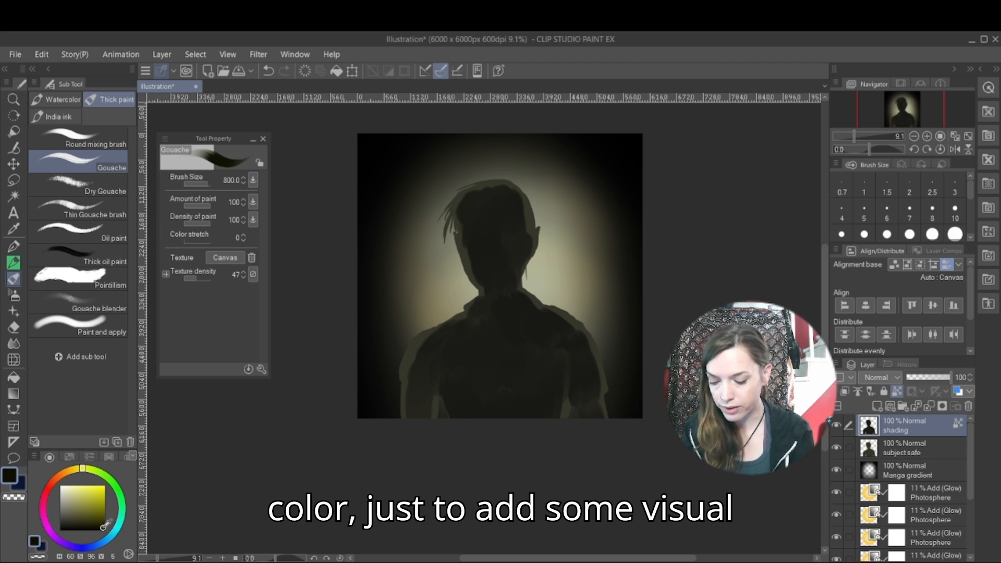
{"action": "mouse_move", "coordinate": [491, 212]}
{"action": "left_mouse_down"}
{"action": "mouse_move", "coordinate": [504, 236]}
{"action": "mouse_move", "coordinate": [491, 252]}
{"action": "mouse_move", "coordinate": [503, 279]}
{"action": "mouse_move", "coordinate": [494, 256]}
{"action": "mouse_move", "coordinate": [509, 268]}
{"action": "mouse_move", "coordinate": [501, 317]}
{"action": "mouse_move", "coordinate": [422, 375]}
{"action": "mouse_move", "coordinate": [464, 356]}
{"action": "mouse_move", "coordinate": [474, 379]}
{"action": "mouse_move", "coordinate": [490, 357]}
{"action": "mouse_move", "coordinate": [494, 407]}
{"action": "mouse_move", "coordinate": [523, 336]}
{"action": "mouse_move", "coordinate": [533, 423]}
{"action": "mouse_move", "coordinate": [560, 346]}
{"action": "mouse_move", "coordinate": [475, 406]}
{"action": "left_mouse_up"}
{"action": "key", "text": "bracketright"}
{"action": "key", "text": "bracketleft"}
{"action": "key", "text": "bracketleft"}
- Paint a near-black navy core over the face, neck and torso with the Gouache brush at size 600
{"action": "left_click", "coordinate": [92, 546]}
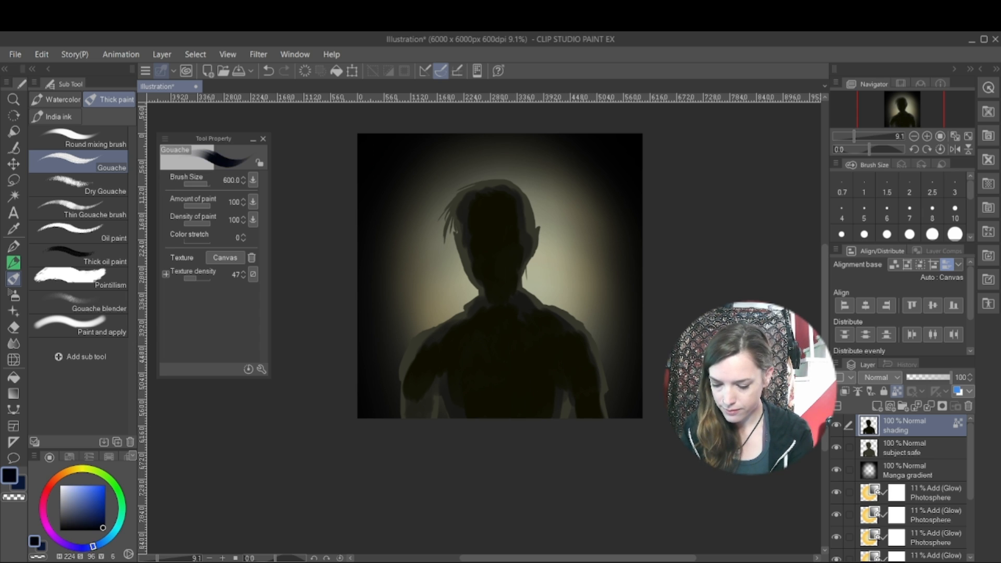
{"action": "mouse_move", "coordinate": [506, 360]}
{"action": "left_mouse_down"}
{"action": "mouse_move", "coordinate": [516, 409]}
{"action": "mouse_move", "coordinate": [479, 337]}
{"action": "mouse_move", "coordinate": [431, 351]}
{"action": "mouse_move", "coordinate": [417, 391]}
{"action": "left_mouse_up"}
{"action": "mouse_move", "coordinate": [499, 217]}
{"action": "left_mouse_down"}
{"action": "mouse_move", "coordinate": [517, 332]}
{"action": "mouse_move", "coordinate": [545, 337]}
{"action": "mouse_move", "coordinate": [530, 410]}
{"action": "mouse_move", "coordinate": [467, 368]}
{"action": "mouse_move", "coordinate": [483, 358]}
{"action": "mouse_move", "coordinate": [585, 379]}
{"action": "mouse_move", "coordinate": [583, 389]}
{"action": "mouse_move", "coordinate": [558, 368]}
{"action": "mouse_move", "coordinate": [477, 380]}
{"action": "mouse_move", "coordinate": [466, 357]}
{"action": "left_mouse_up"}
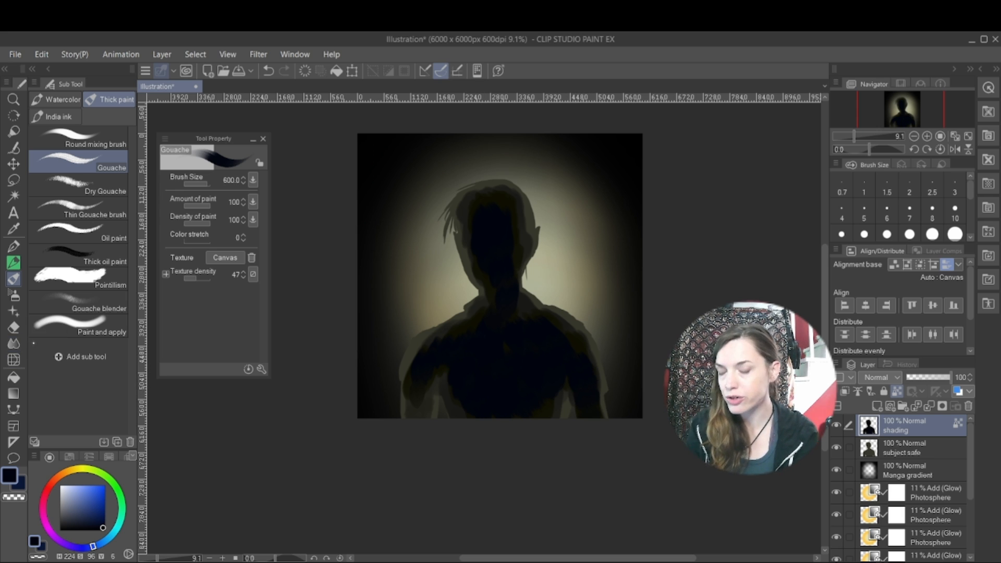
- Soften the transitions between the shading tones on the head, shoulders and arms with the Blur tool at size 500
{"action": "left_click", "coordinate": [13, 343]}
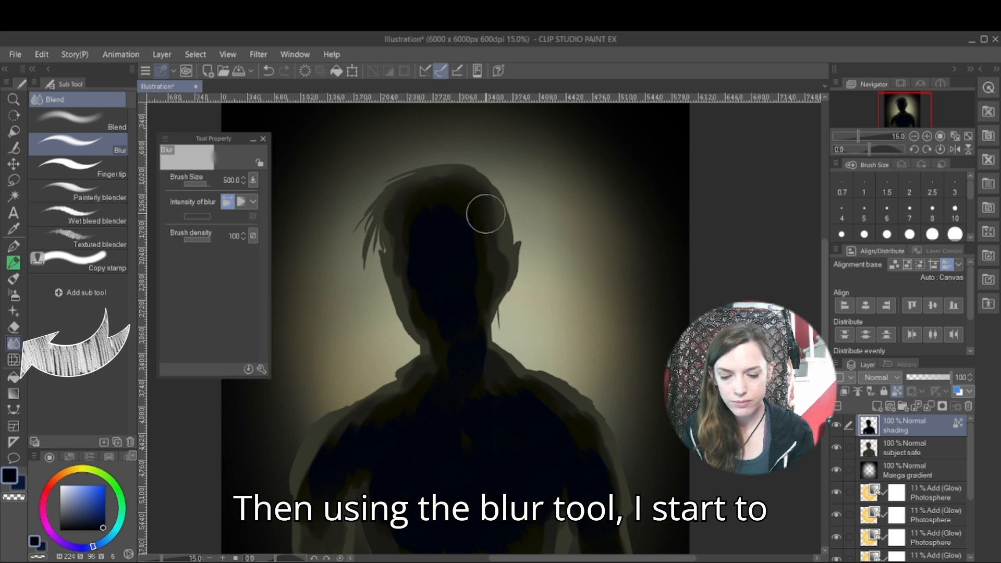
{"action": "mouse_move", "coordinate": [498, 267]}
{"action": "left_mouse_down"}
{"action": "mouse_move", "coordinate": [470, 292]}
{"action": "mouse_move", "coordinate": [405, 270]}
{"action": "mouse_move", "coordinate": [414, 293]}
{"action": "mouse_move", "coordinate": [408, 194]}
{"action": "mouse_move", "coordinate": [442, 276]}
{"action": "mouse_move", "coordinate": [443, 358]}
{"action": "mouse_move", "coordinate": [419, 387]}
{"action": "mouse_move", "coordinate": [351, 429]}
{"action": "mouse_move", "coordinate": [601, 470]}
{"action": "left_mouse_up"}
{"action": "scroll", "coordinate": [469, 334], "scroll_direction": "down", "scroll_amount": 3}
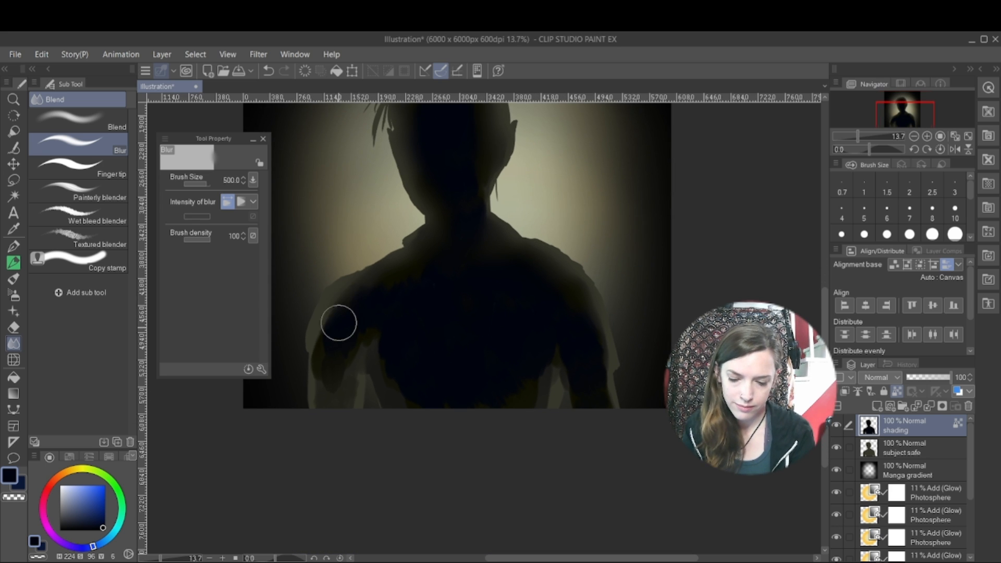
{"action": "mouse_move", "coordinate": [339, 324]}
{"action": "left_mouse_down"}
{"action": "mouse_move", "coordinate": [331, 387]}
{"action": "mouse_move", "coordinate": [374, 341]}
{"action": "mouse_move", "coordinate": [412, 408]}
{"action": "mouse_move", "coordinate": [400, 398]}
{"action": "mouse_move", "coordinate": [544, 364]}
{"action": "mouse_move", "coordinate": [545, 354]}
{"action": "mouse_move", "coordinate": [606, 407]}
{"action": "mouse_move", "coordinate": [592, 359]}
{"action": "mouse_move", "coordinate": [598, 307]}
{"action": "mouse_move", "coordinate": [566, 283]}
{"action": "mouse_move", "coordinate": [546, 360]}
{"action": "left_mouse_up"}
{"action": "scroll", "coordinate": [625, 434], "scroll_direction": "down", "scroll_amount": 2}
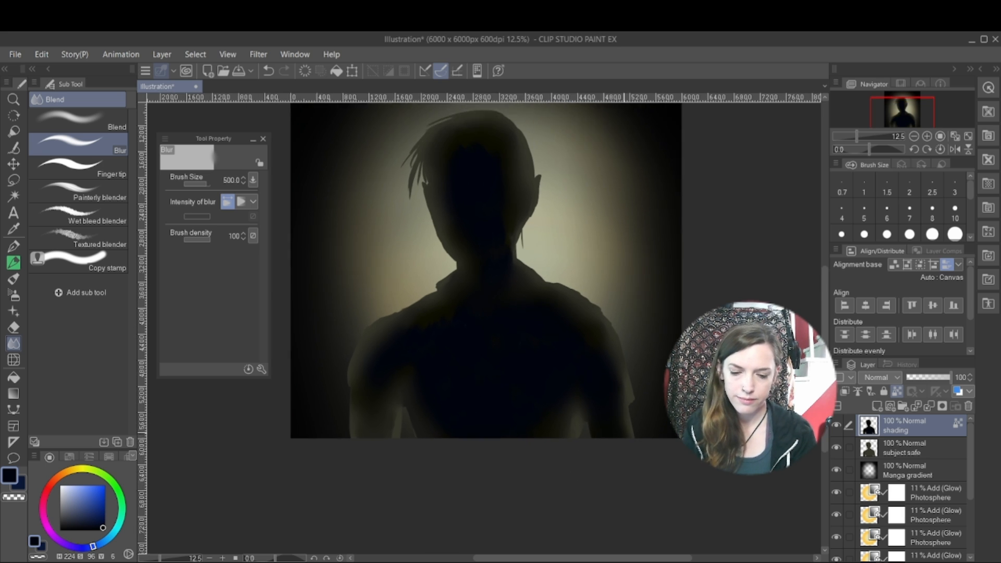
- Duplicate the shading layer and paint near-black tones over the head and neck of the copy with the Oil paint brush
{"action": "right_click", "coordinate": [892, 429]}
{"action": "left_click", "coordinate": [913, 189]}
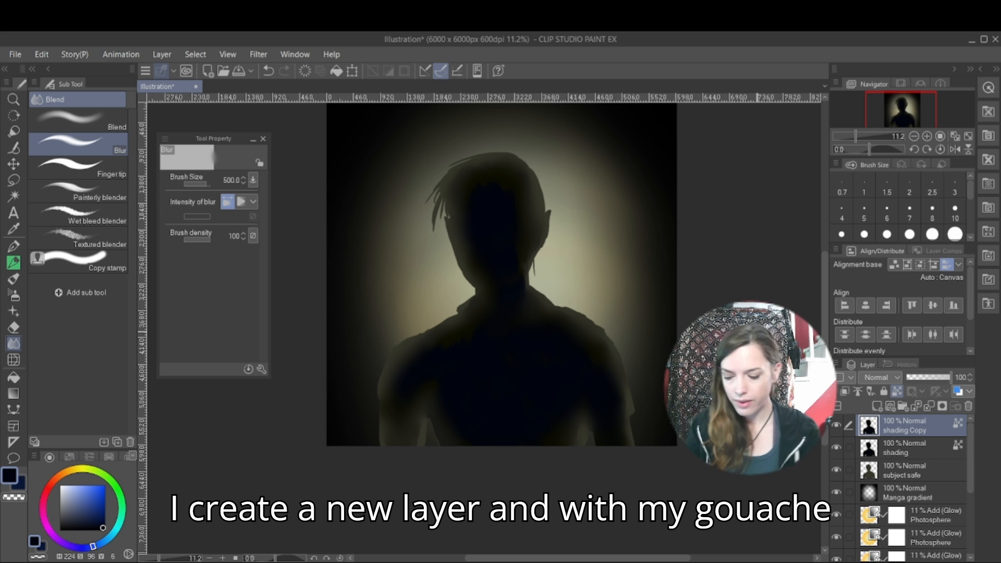
{"action": "left_click", "coordinate": [54, 481]}
{"action": "left_click", "coordinate": [13, 279]}
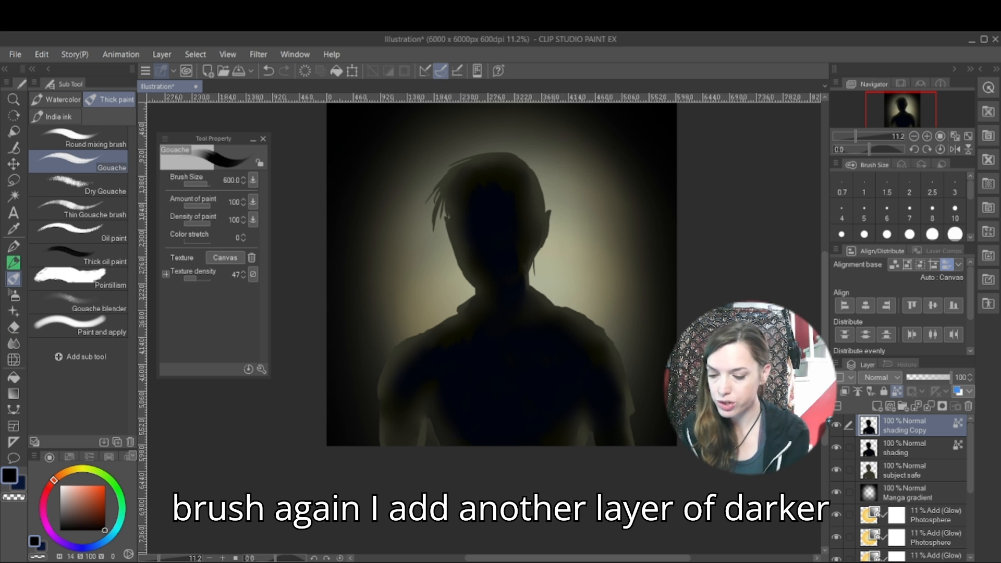
{"action": "left_click", "coordinate": [78, 233]}
{"action": "left_click_drag", "start_coordinate": [487, 178], "coordinate": [469, 202]}
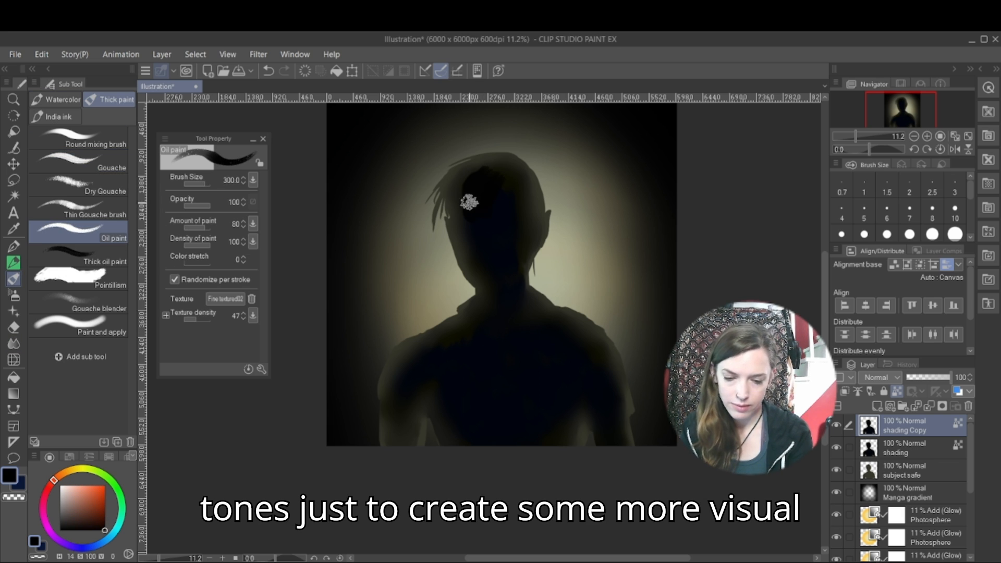
{"action": "key", "text": "bracketleft"}
{"action": "key", "text": "bracketleft"}
{"action": "key", "text": "bracketleft"}
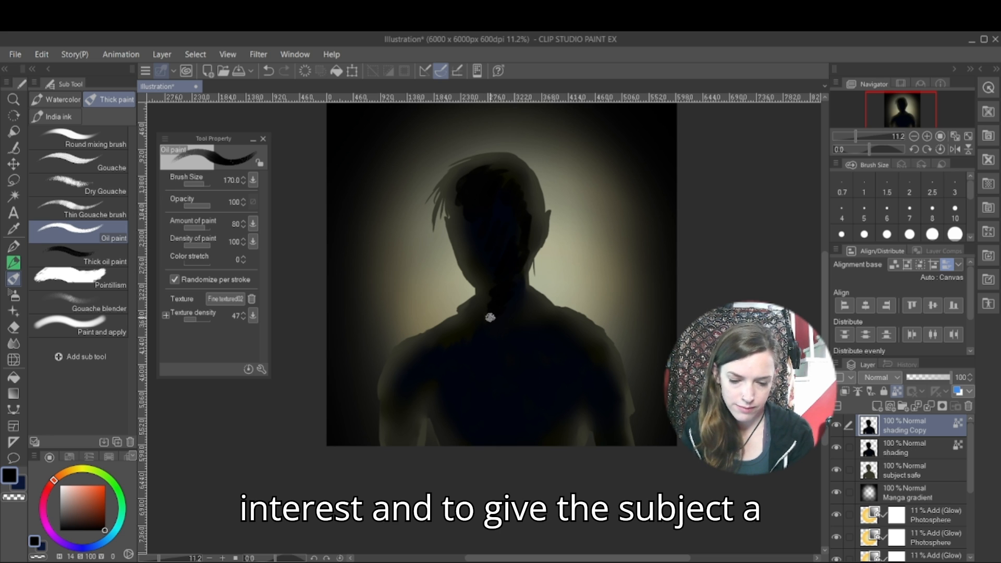
- Paint near-black tones across the shoulders and upper chest with the Oil paint brush at size 300
{"action": "key", "text": "bracketright"}
{"action": "key", "text": "bracketright"}
{"action": "key", "text": "bracketright"}
{"action": "mouse_move", "coordinate": [502, 329]}
{"action": "left_mouse_down"}
{"action": "mouse_move", "coordinate": [415, 359]}
{"action": "mouse_move", "coordinate": [423, 349]}
{"action": "mouse_move", "coordinate": [401, 377]}
{"action": "mouse_move", "coordinate": [442, 363]}
{"action": "mouse_move", "coordinate": [404, 390]}
{"action": "left_mouse_up"}
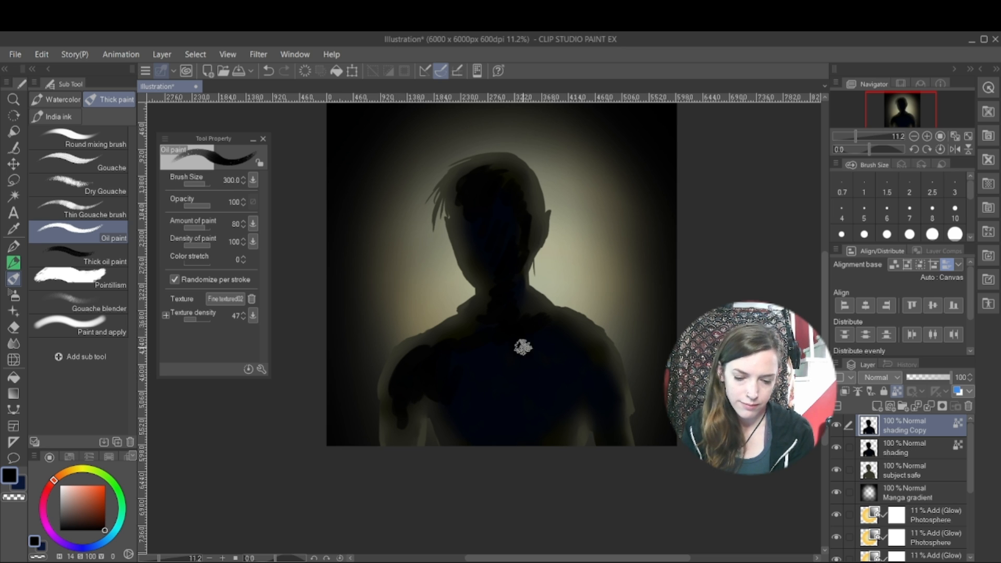
{"action": "key", "text": "bracketright"}
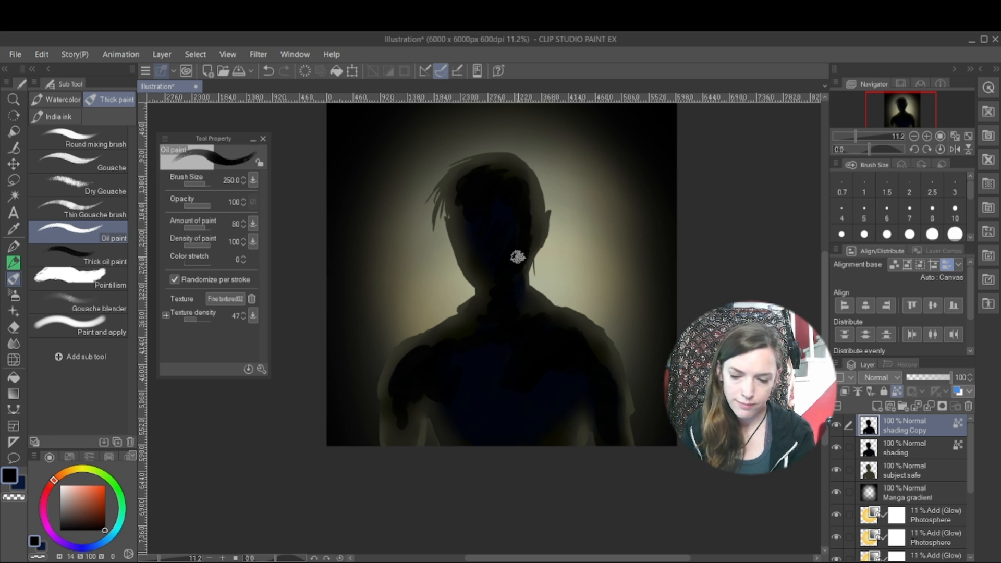
- Blend the near-black paint into the shading layer, and duplicate that layer under the name "rim light"
{"action": "key", "text": "j"}
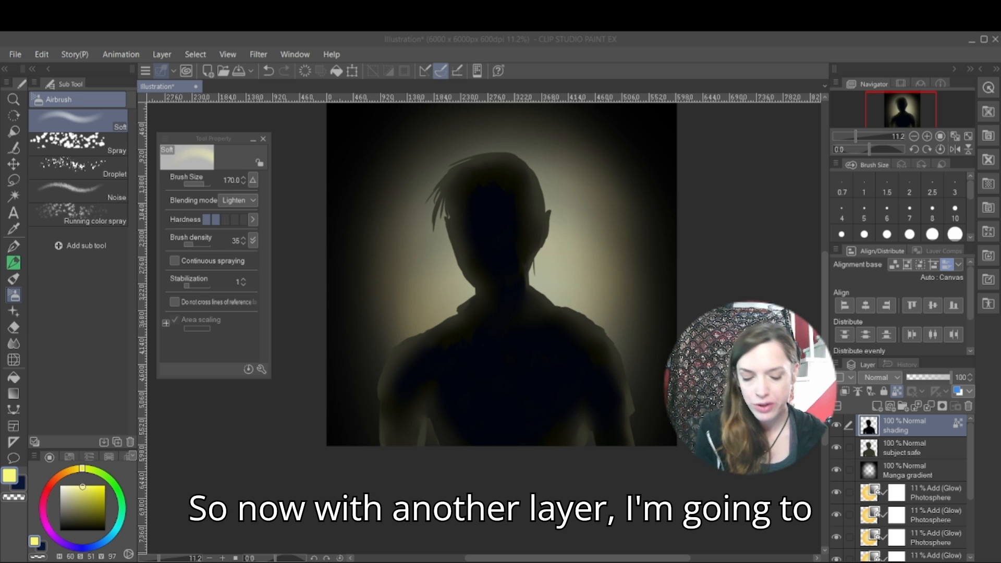
{"action": "left_click", "coordinate": [605, 491]}
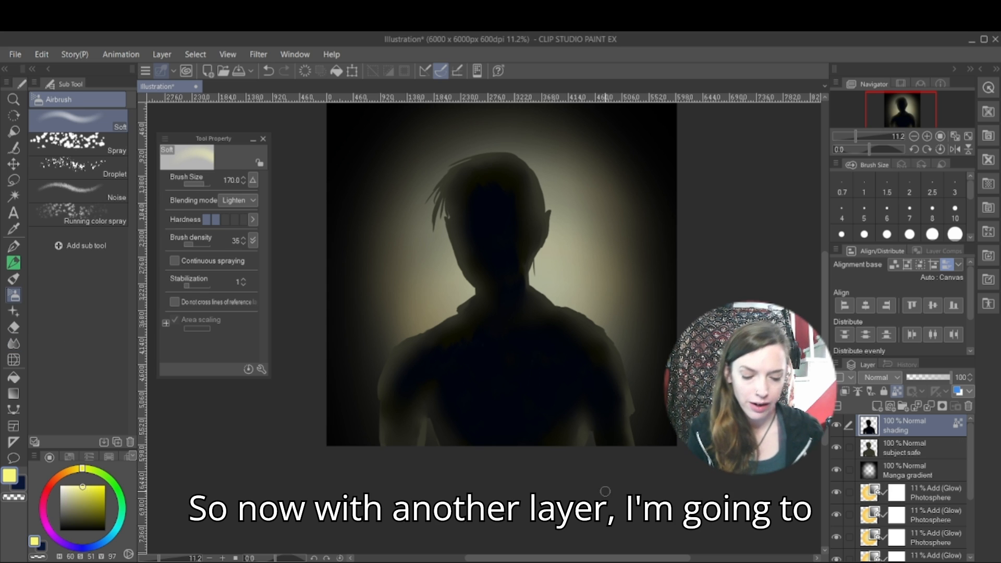
{"action": "right_click", "coordinate": [916, 425]}
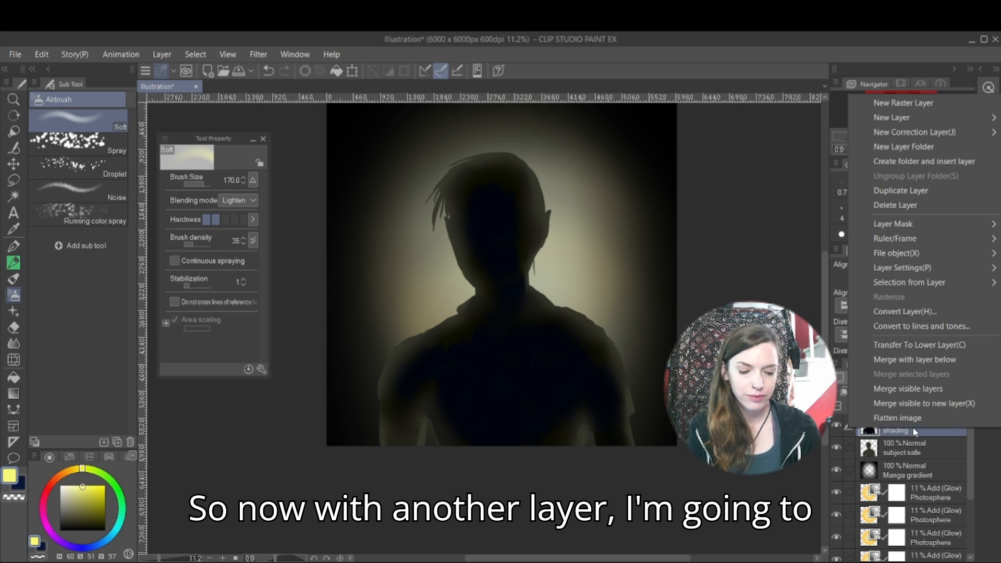
{"action": "left_click", "coordinate": [934, 193]}
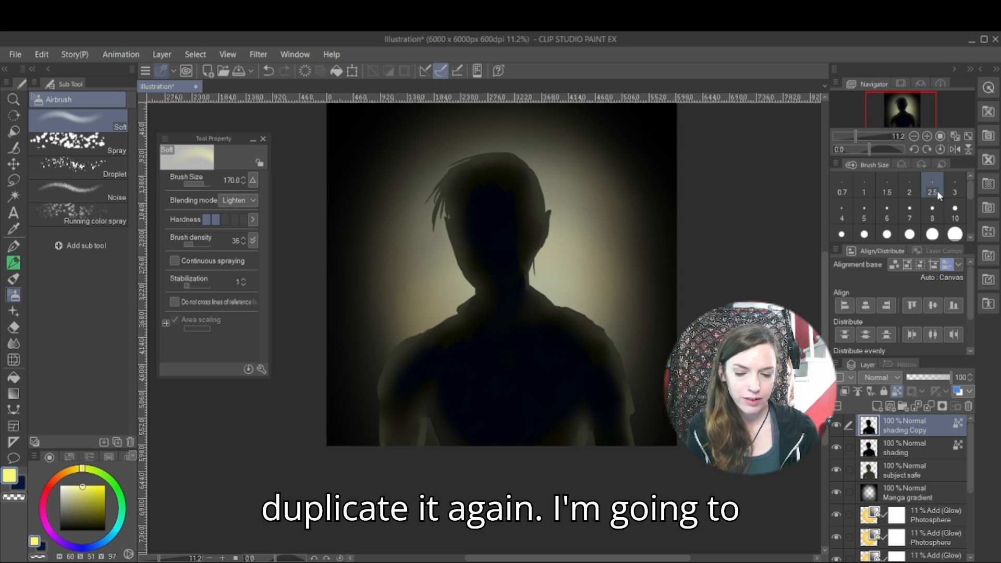
{"action": "double_click", "coordinate": [911, 431]}
{"action": "type", "text": "rim light"}
{"action": "key", "text": "Return"}
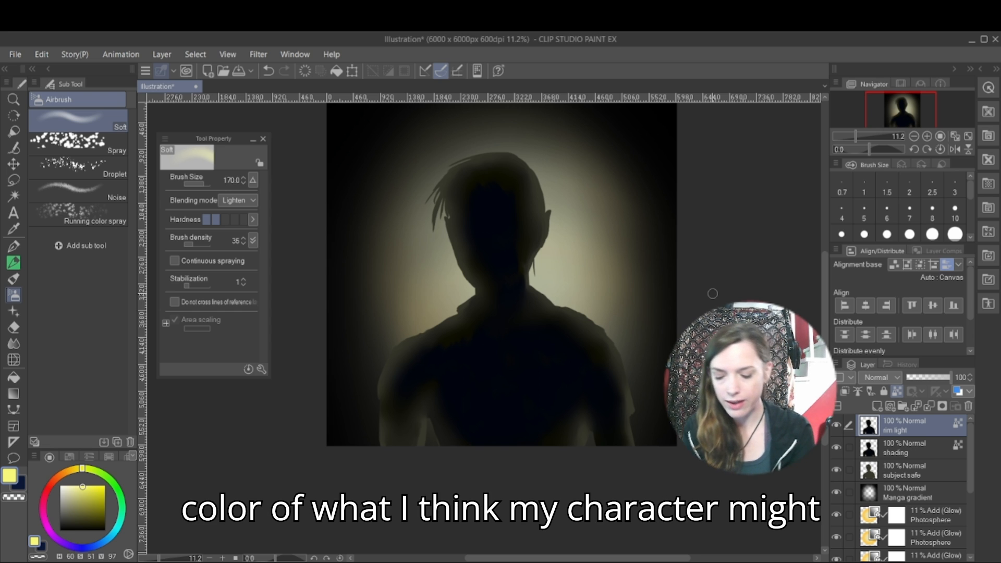
- Paint blonde light on the loose hair strands and muted tan light on the neck edge with the Soft airbrush in Lighten mode
{"action": "scroll", "coordinate": [713, 294], "scroll_direction": "up", "scroll_amount": 1}
{"action": "scroll", "coordinate": [521, 292], "scroll_direction": "down", "scroll_amount": 1}
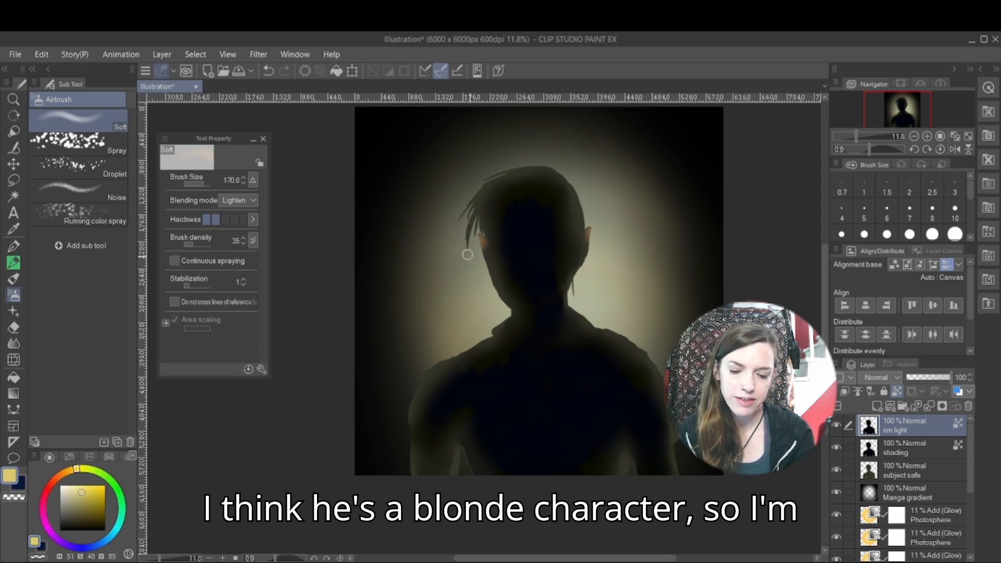
{"action": "mouse_move", "coordinate": [468, 254]}
{"action": "left_mouse_down"}
{"action": "mouse_move", "coordinate": [485, 179]}
{"action": "mouse_move", "coordinate": [468, 255]}
{"action": "mouse_move", "coordinate": [472, 201]}
{"action": "mouse_move", "coordinate": [460, 234]}
{"action": "mouse_move", "coordinate": [482, 180]}
{"action": "left_mouse_up"}
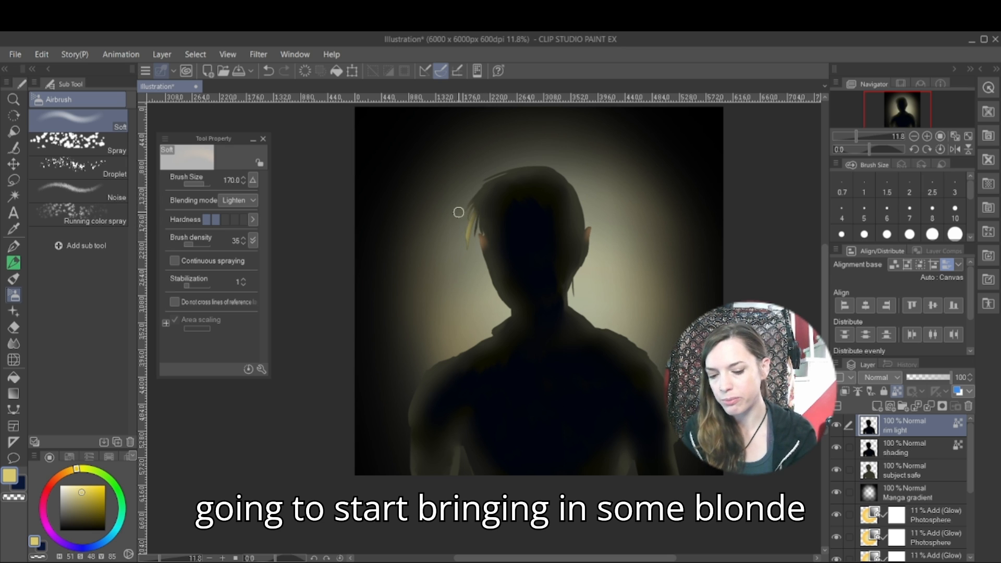
{"action": "mouse_move", "coordinate": [458, 212]}
{"action": "left_mouse_down"}
{"action": "mouse_move", "coordinate": [493, 180]}
{"action": "mouse_move", "coordinate": [455, 227]}
{"action": "mouse_move", "coordinate": [471, 206]}
{"action": "mouse_move", "coordinate": [473, 230]}
{"action": "mouse_move", "coordinate": [480, 206]}
{"action": "mouse_move", "coordinate": [468, 222]}
{"action": "mouse_move", "coordinate": [466, 194]}
{"action": "left_mouse_up"}
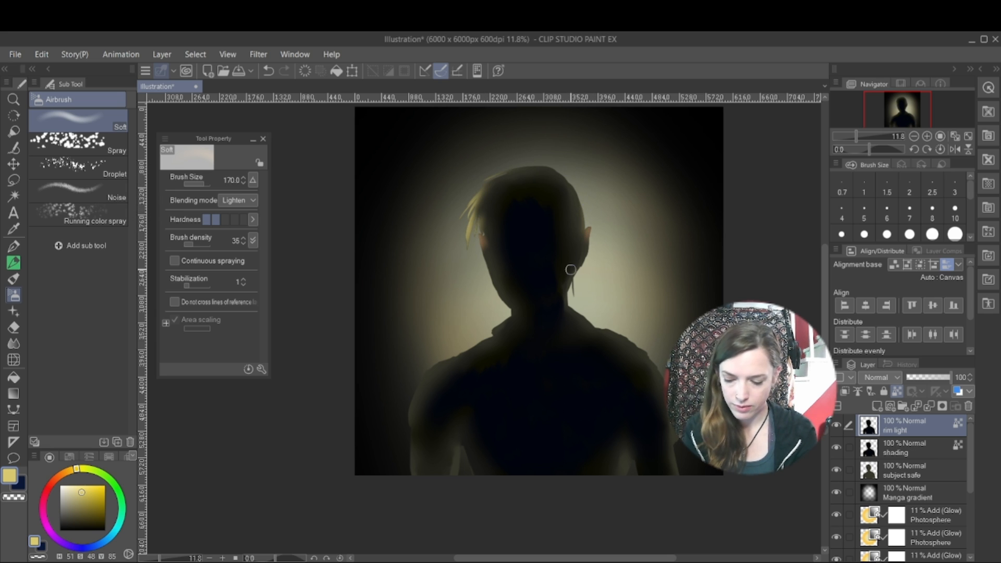
{"action": "left_click", "coordinate": [63, 474]}
{"action": "left_click", "coordinate": [78, 499]}
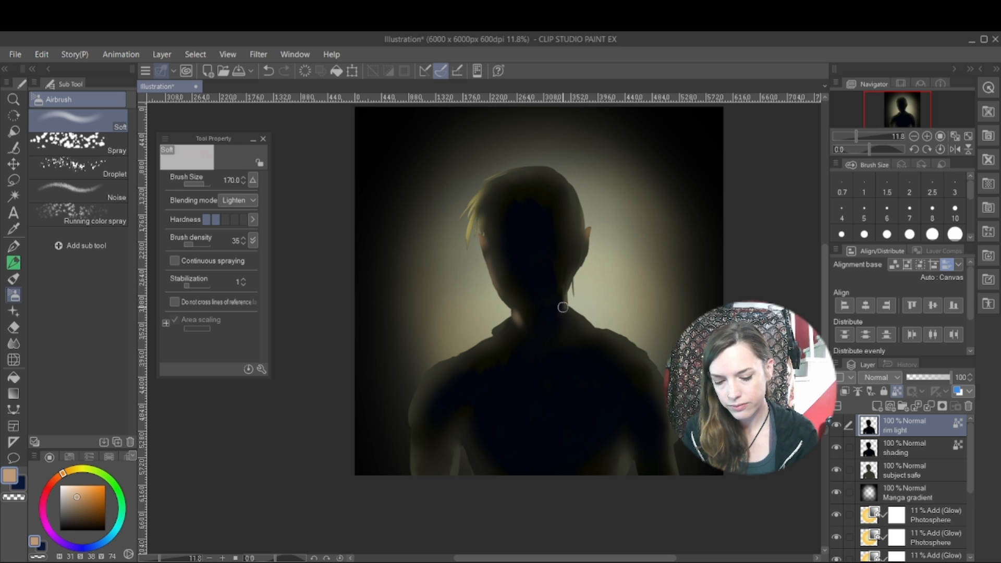
- Paint a golden-yellow rim (hue 42, saturation 54, value 95) along the crown, side and fringe of the hair with the Soft airbrush
{"action": "left_click", "coordinate": [70, 470]}
{"action": "left_click_drag", "start_coordinate": [94, 486], "coordinate": [84, 488]}
{"action": "left_click_drag", "start_coordinate": [569, 177], "coordinate": [582, 213]}
{"action": "mouse_move", "coordinate": [528, 164]}
{"action": "left_mouse_down"}
{"action": "mouse_move", "coordinate": [481, 195]}
{"action": "mouse_move", "coordinate": [554, 162]}
{"action": "mouse_move", "coordinate": [501, 176]}
{"action": "mouse_move", "coordinate": [554, 166]}
{"action": "mouse_move", "coordinate": [534, 167]}
{"action": "mouse_move", "coordinate": [563, 167]}
{"action": "mouse_move", "coordinate": [568, 178]}
{"action": "mouse_move", "coordinate": [516, 164]}
{"action": "mouse_move", "coordinate": [579, 191]}
{"action": "left_mouse_up"}
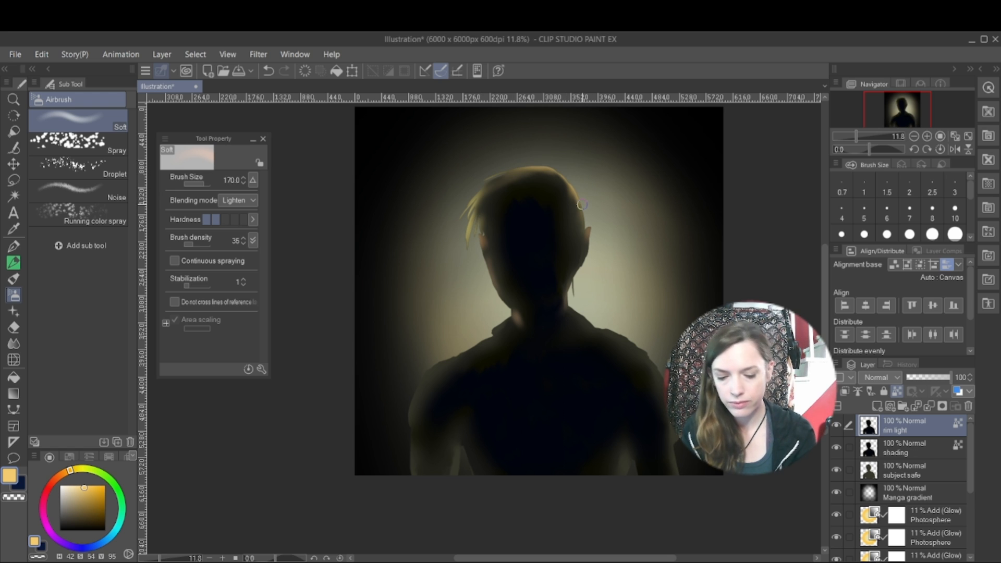
{"action": "left_click_drag", "start_coordinate": [484, 200], "coordinate": [473, 238]}
- Paint pale cream rim light (hue 42, saturation 23, value 99) along the collar, both shoulders and outer arm with the Soft airbrush
{"action": "left_click_drag", "start_coordinate": [77, 492], "coordinate": [69, 486]}
{"action": "left_click_drag", "start_coordinate": [507, 319], "coordinate": [497, 336]}
{"action": "left_click_drag", "start_coordinate": [582, 317], "coordinate": [656, 374]}
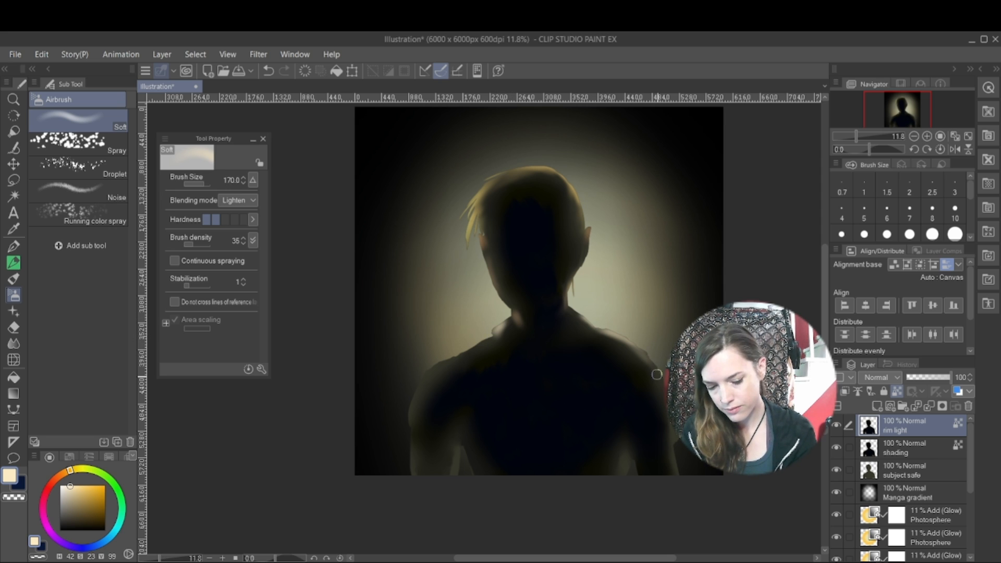
{"action": "mouse_move", "coordinate": [404, 438]}
{"action": "left_mouse_down"}
{"action": "mouse_move", "coordinate": [411, 395]}
{"action": "mouse_move", "coordinate": [472, 339]}
{"action": "left_mouse_up"}
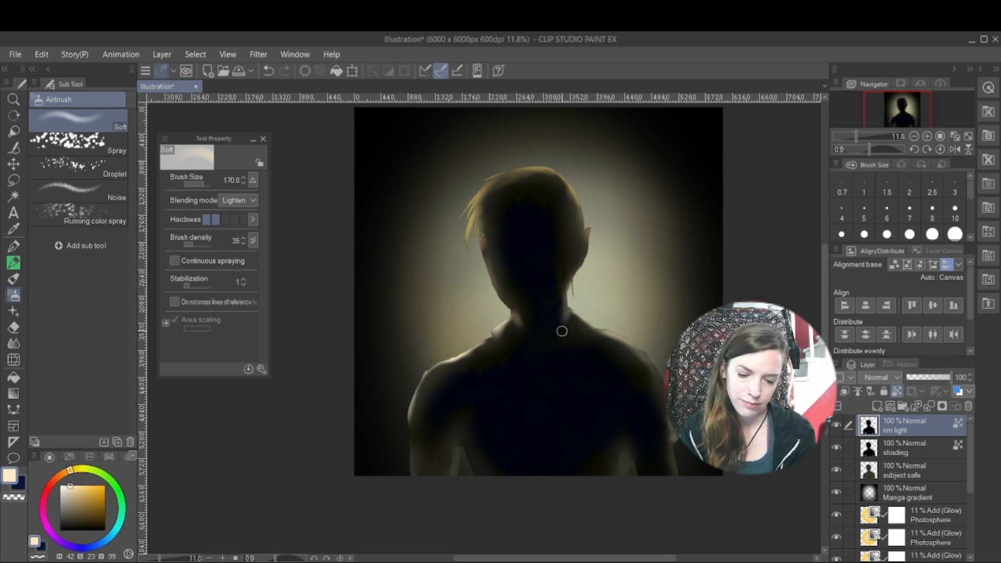
{"action": "left_click_drag", "start_coordinate": [573, 309], "coordinate": [656, 363]}
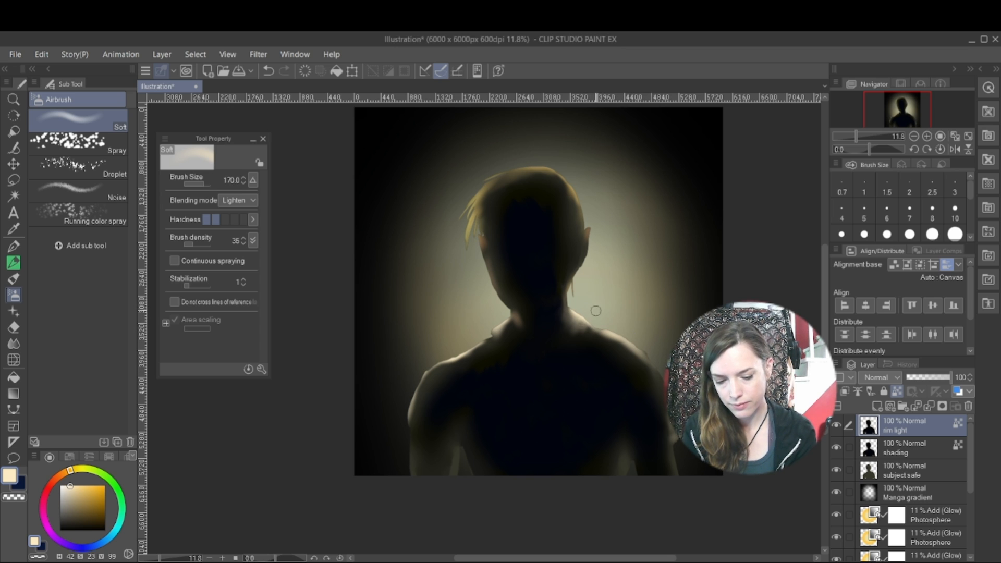
{"action": "mouse_move", "coordinate": [575, 324]}
{"action": "left_mouse_down"}
{"action": "mouse_move", "coordinate": [572, 310]}
{"action": "mouse_move", "coordinate": [560, 341]}
{"action": "left_mouse_up"}
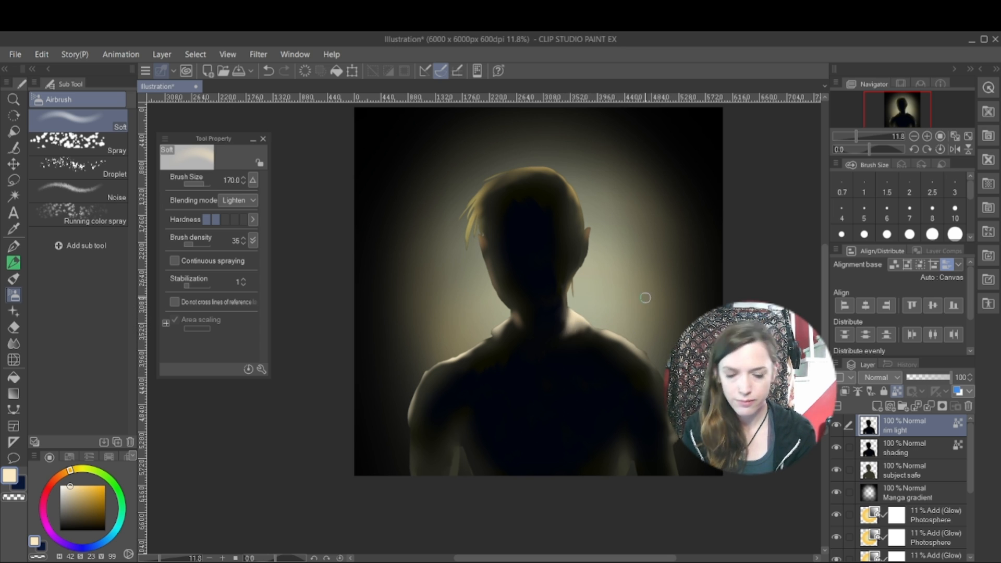